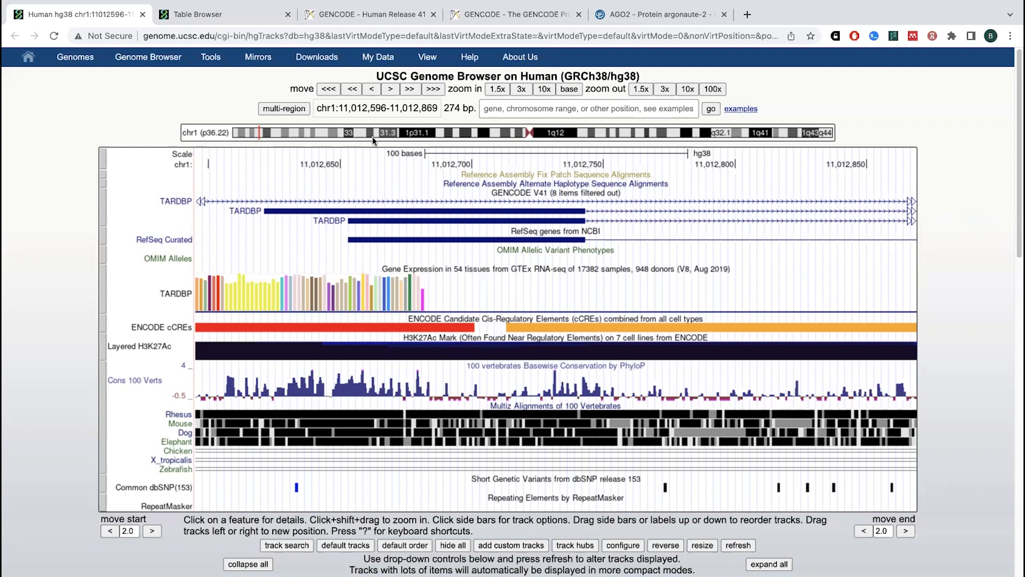
Zoom the TARDBP view to base level, showing chr1:11,012,680-11,012,786 (107 bp).
{"action": "left_click", "coordinate": [568, 89]}
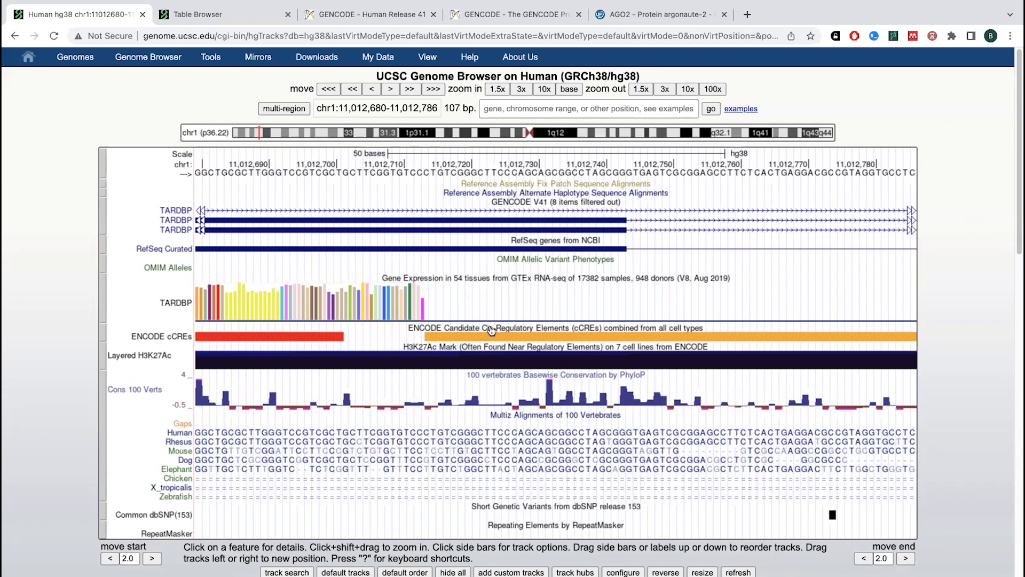
{"action": "mouse_move", "coordinate": [476, 376]}
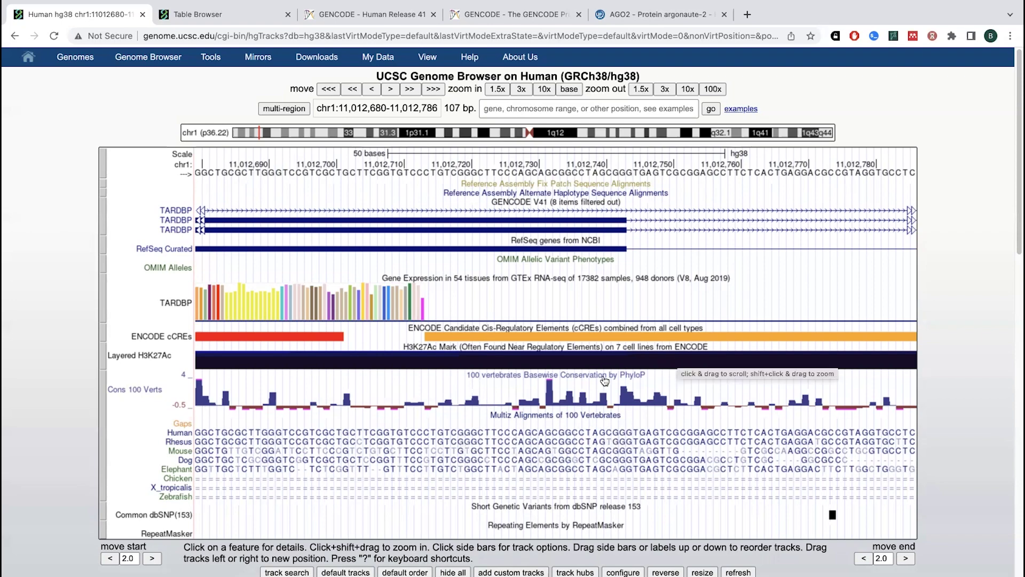
{"action": "scroll", "coordinate": [585, 415], "scroll_direction": "down", "scroll_amount": 4}
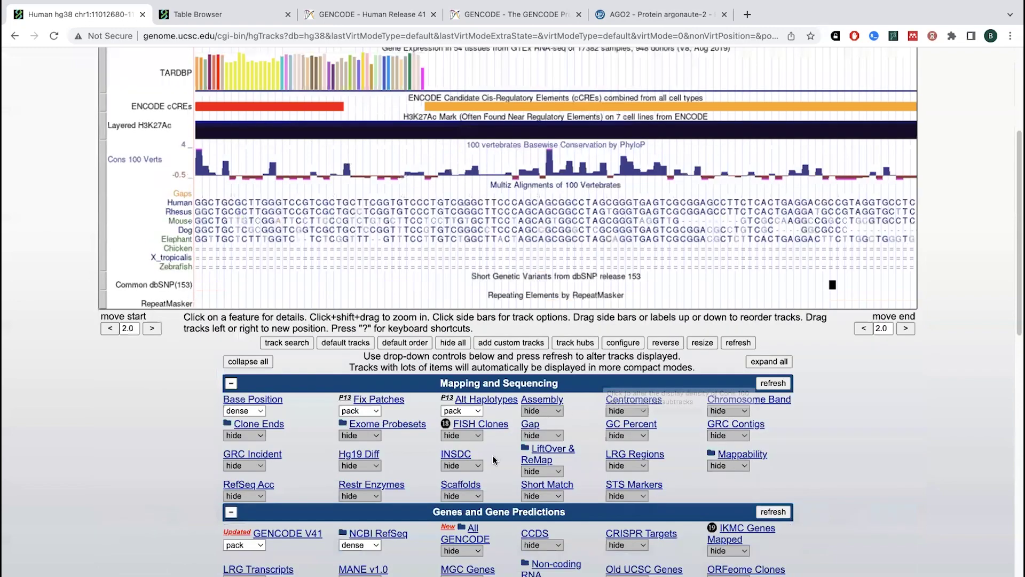
{"action": "scroll", "coordinate": [492, 456], "scroll_direction": "down", "scroll_amount": 2}
{"action": "scroll", "coordinate": [494, 447], "scroll_direction": "down", "scroll_amount": 1}
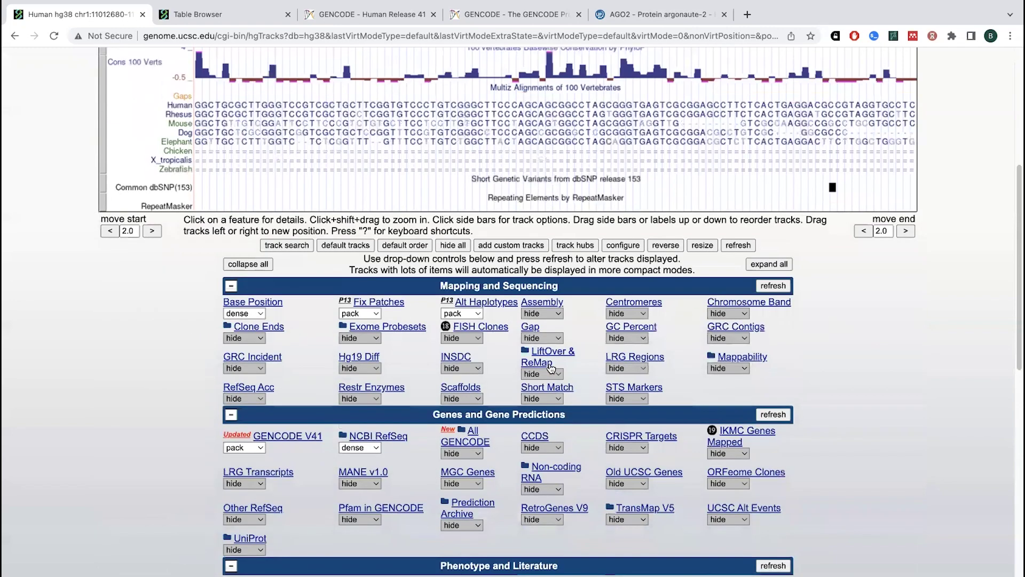
{"action": "mouse_move", "coordinate": [551, 368]}
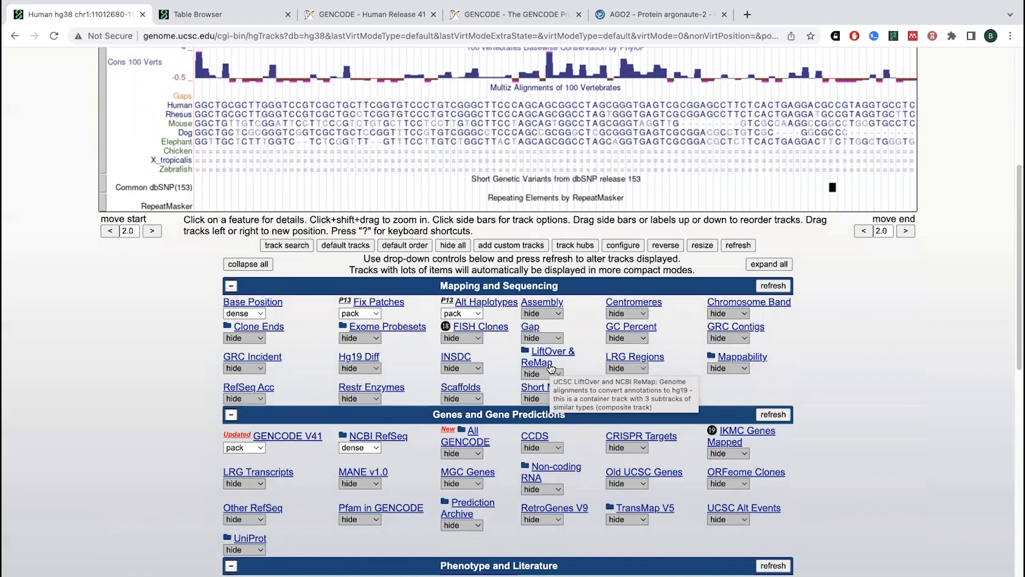
{"action": "scroll", "coordinate": [349, 56], "scroll_direction": "up", "scroll_amount": 10}
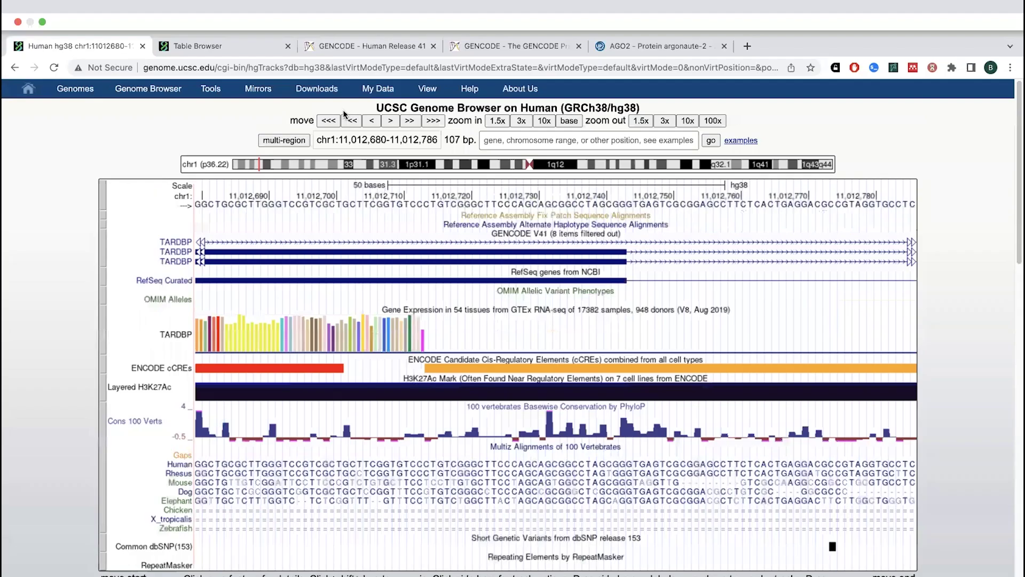
{"action": "left_click", "coordinate": [345, 46]}
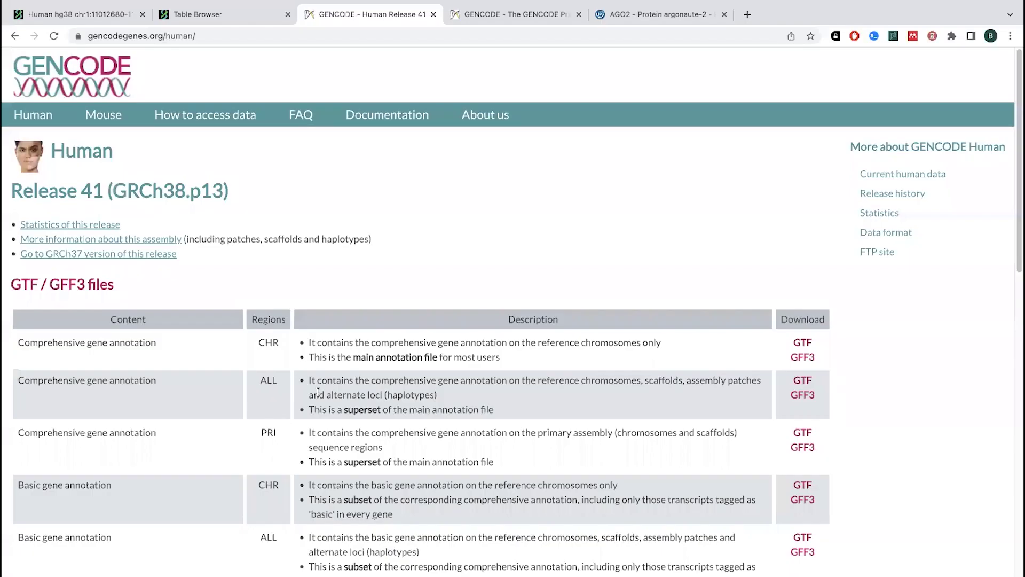
{"action": "scroll", "coordinate": [342, 374], "scroll_direction": "down", "scroll_amount": 1}
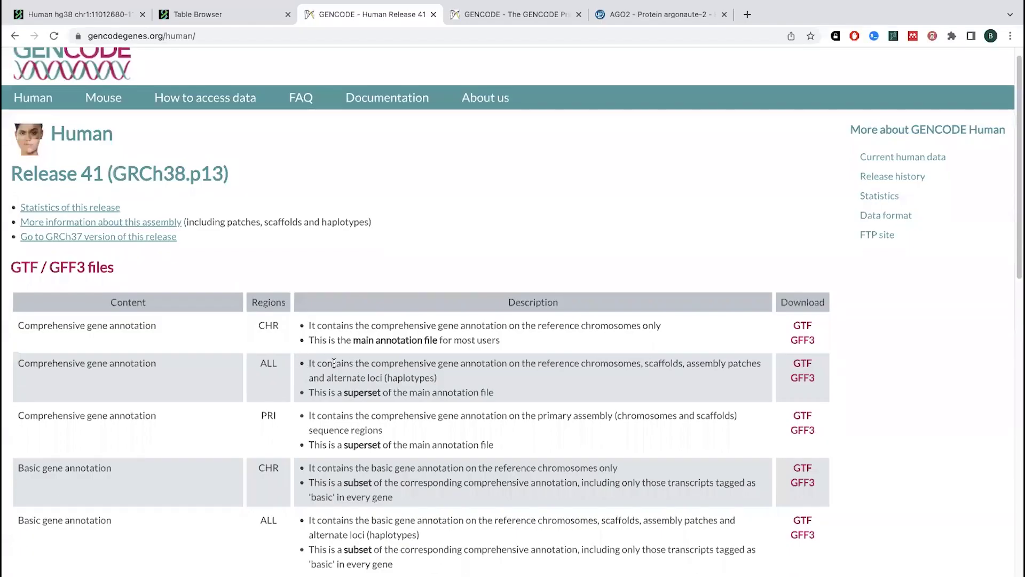
{"action": "left_click", "coordinate": [87, 18]}
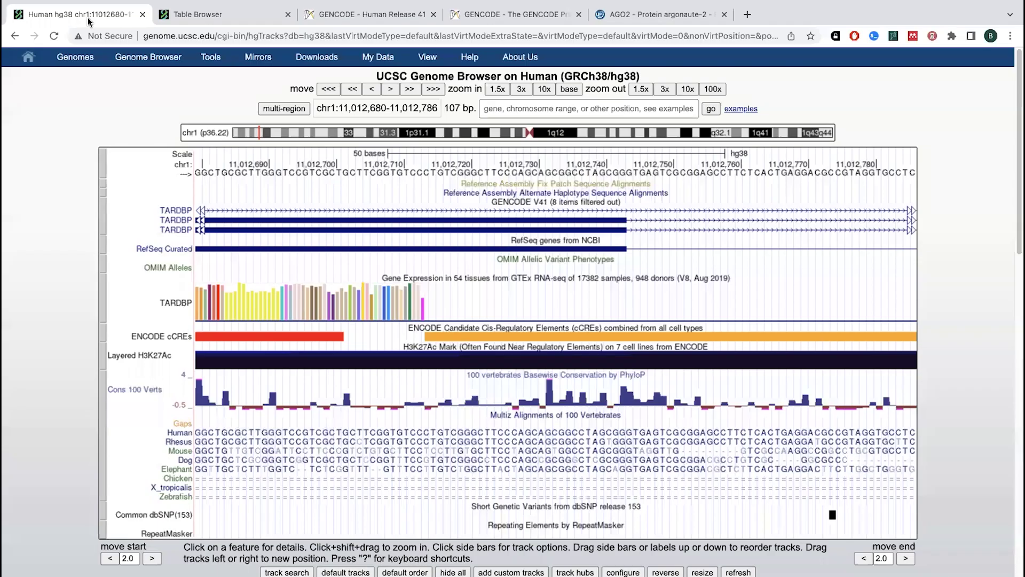
{"action": "mouse_move", "coordinate": [311, 412]}
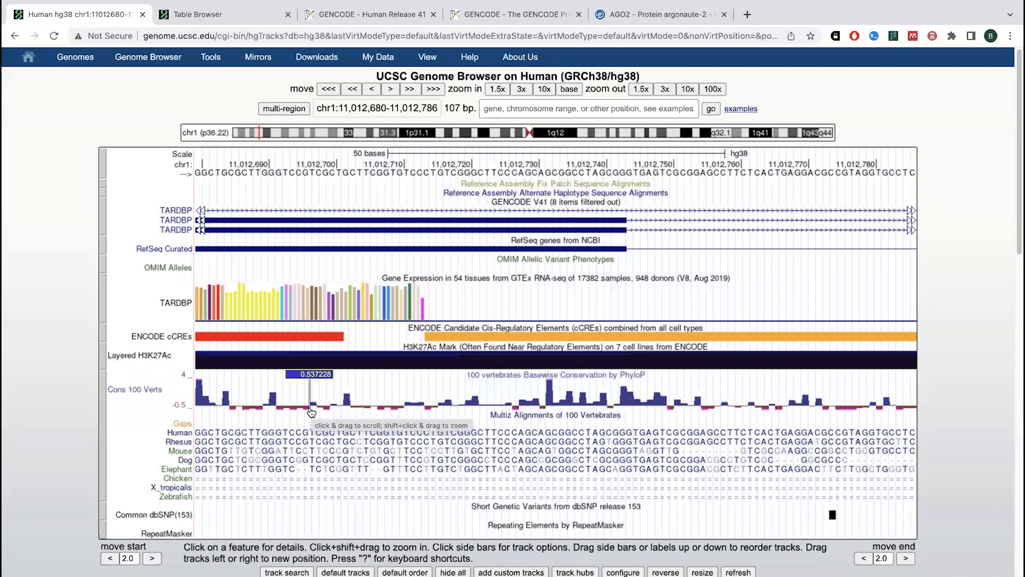
{"action": "scroll", "coordinate": [320, 400], "scroll_direction": "down", "scroll_amount": 4}
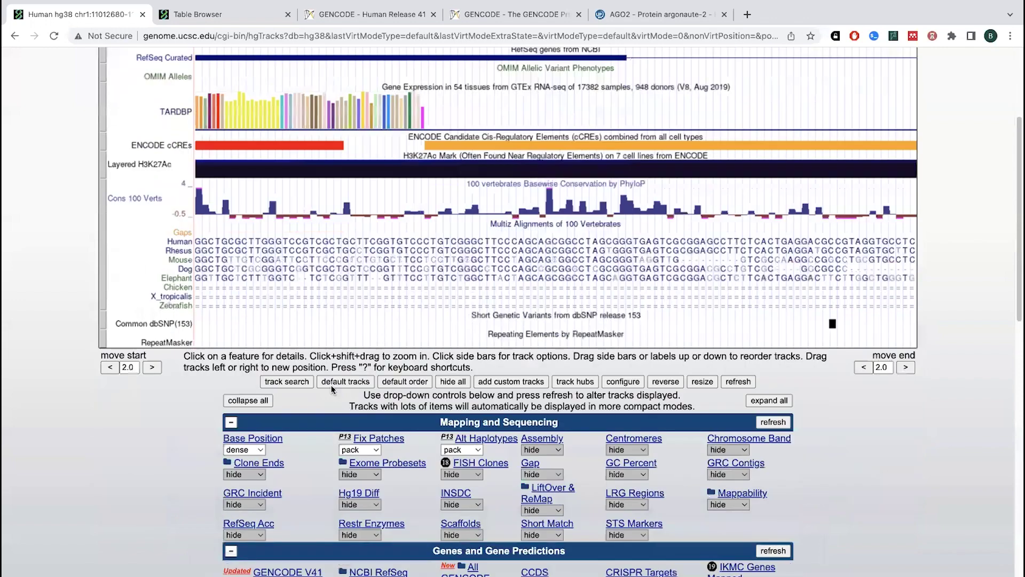
{"action": "scroll", "coordinate": [331, 384], "scroll_direction": "down", "scroll_amount": 1}
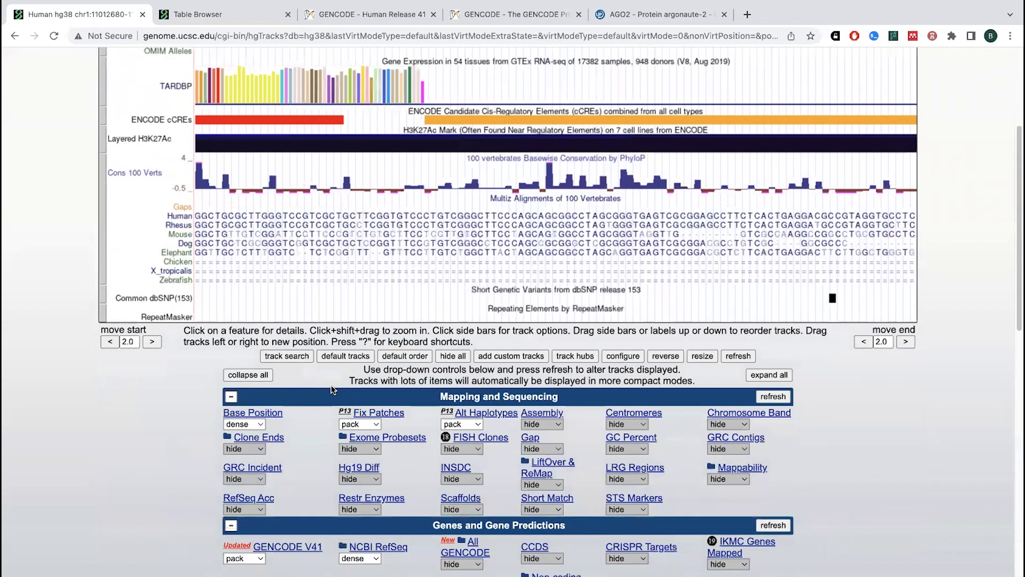
{"action": "scroll", "coordinate": [374, 328], "scroll_direction": "up", "scroll_amount": 3}
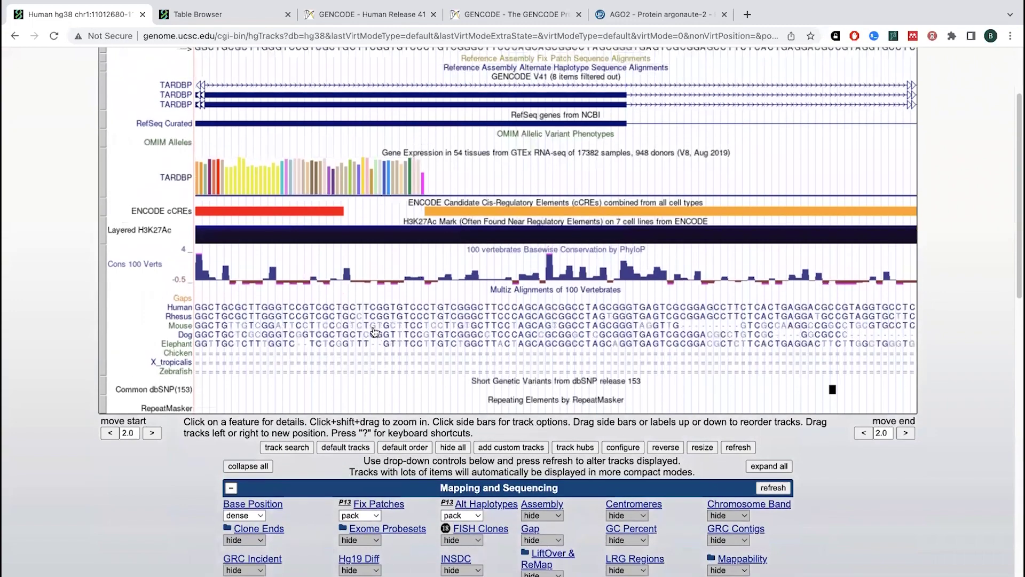
{"action": "scroll", "coordinate": [375, 332], "scroll_direction": "up", "scroll_amount": 2}
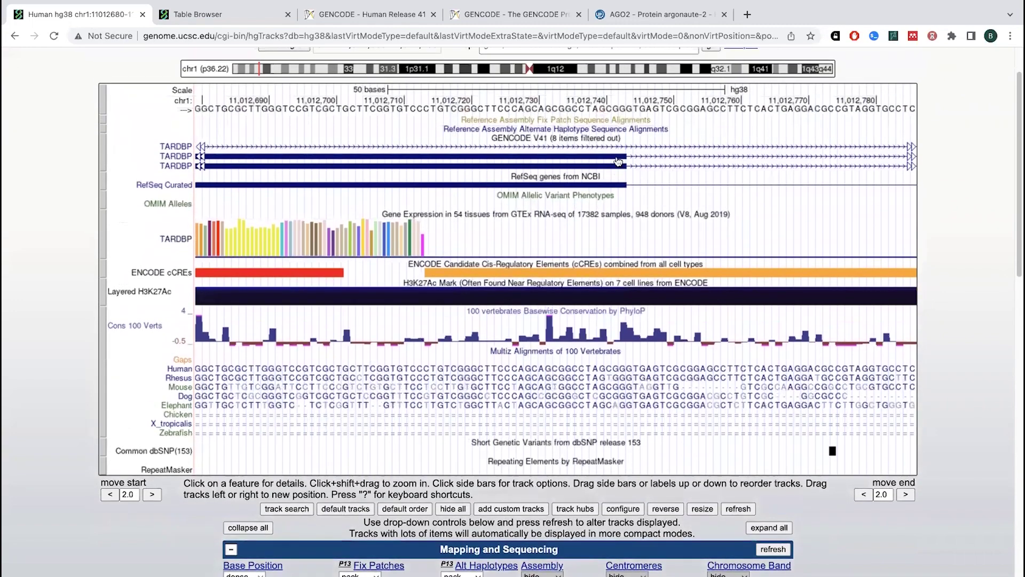
{"action": "left_click_drag", "start_coordinate": [658, 159], "coordinate": [521, 171]}
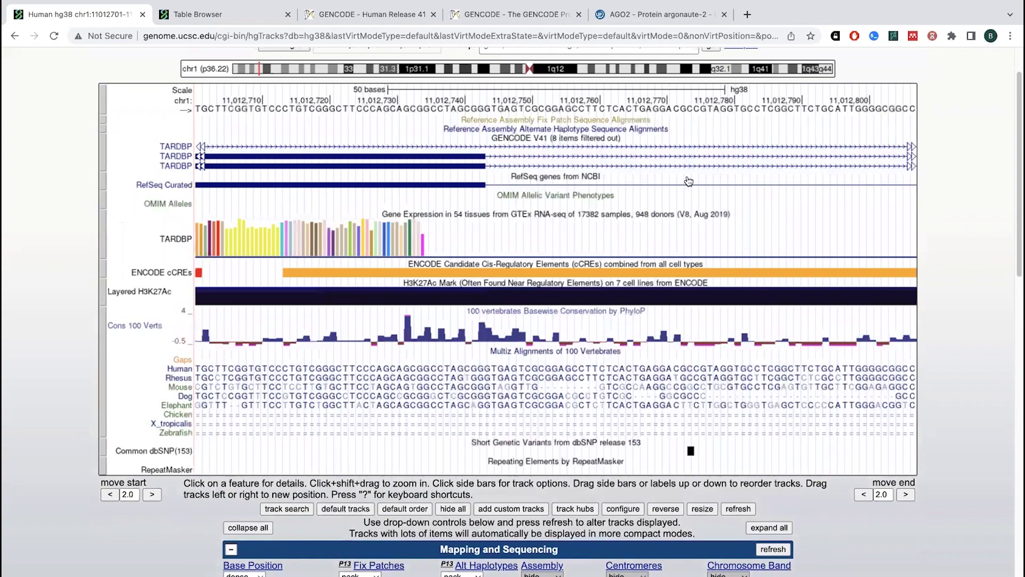
Pan the base-level TARDBP view and reload it at chr1:11,012,668-11,012,774.
{"action": "left_click_drag", "start_coordinate": [688, 181], "coordinate": [595, 181]}
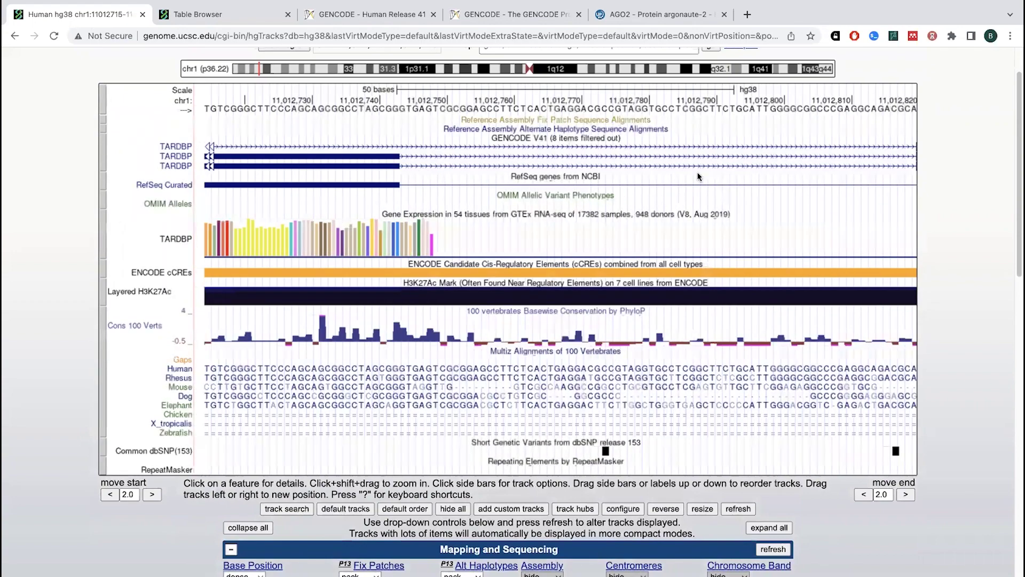
{"action": "key", "text": "shift+Left"}
{"action": "scroll", "coordinate": [609, 144], "scroll_direction": "up", "scroll_amount": 2}
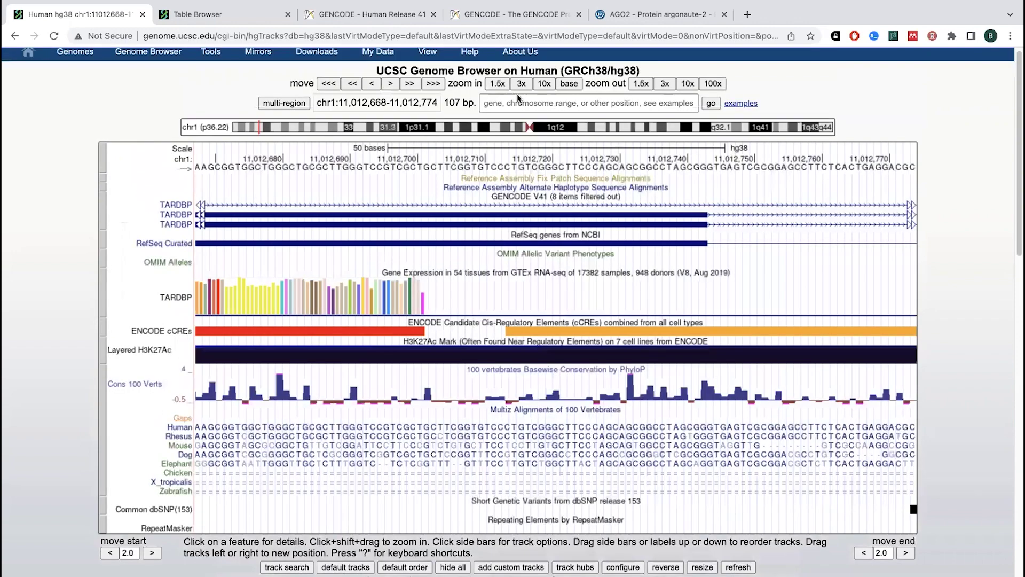
{"action": "scroll", "coordinate": [342, 115], "scroll_direction": "up", "scroll_amount": 1}
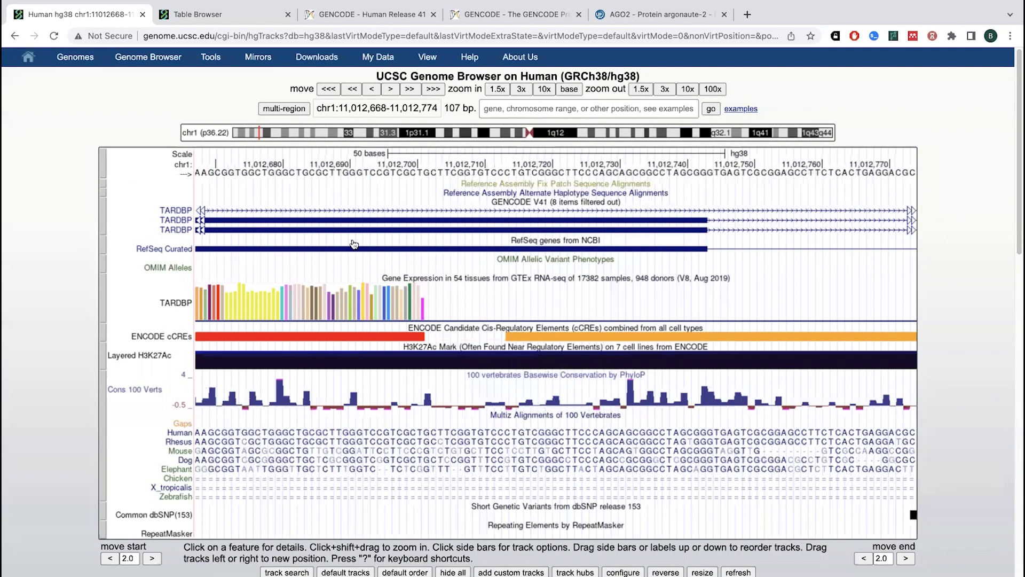
{"action": "scroll", "coordinate": [352, 311], "scroll_direction": "down", "scroll_amount": 1}
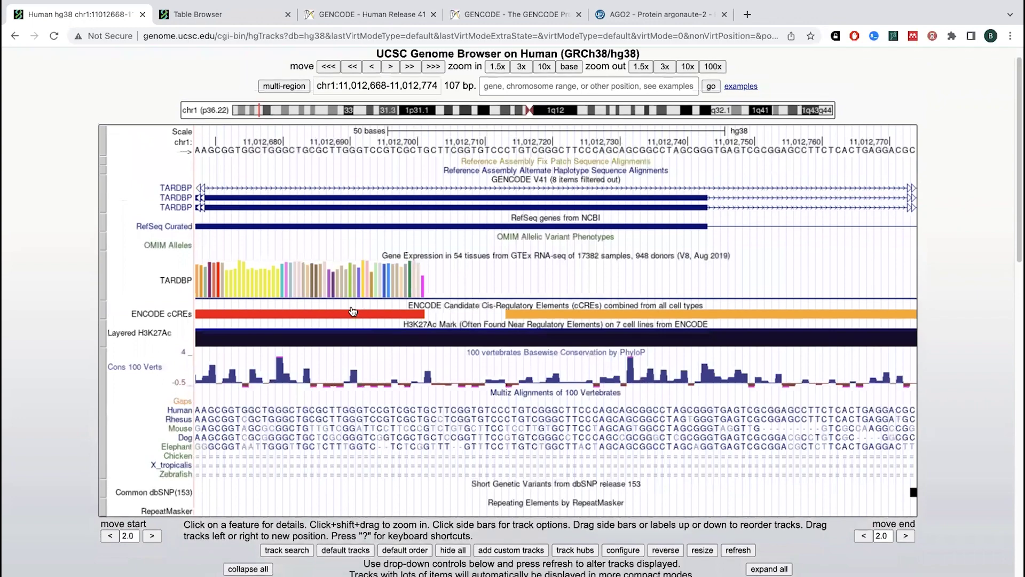
{"action": "scroll", "coordinate": [368, 237], "scroll_direction": "down", "scroll_amount": 1}
{"action": "mouse_move", "coordinate": [351, 342]}
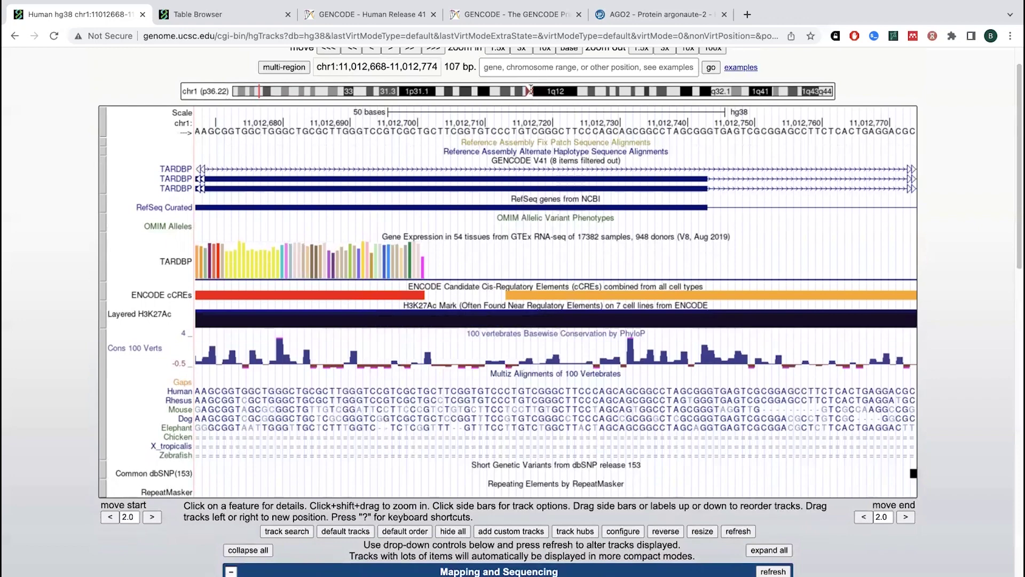
{"action": "left_click", "coordinate": [531, 91]}
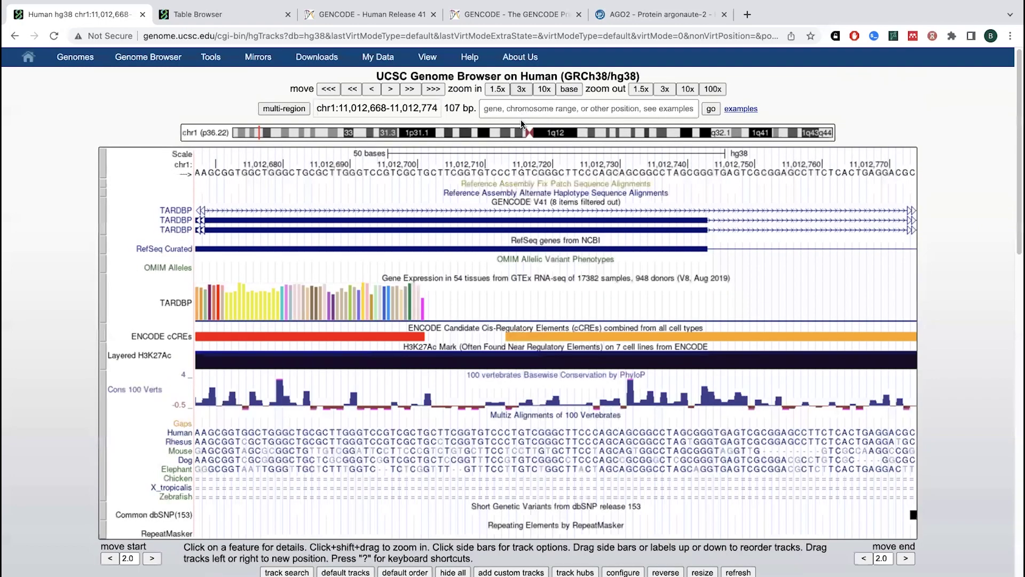
Search for 'insulin' and open the IGF2R result at chr6:159,969,082-160,111,504.
{"action": "left_click", "coordinate": [520, 110]}
{"action": "type", "text": "insulin"}
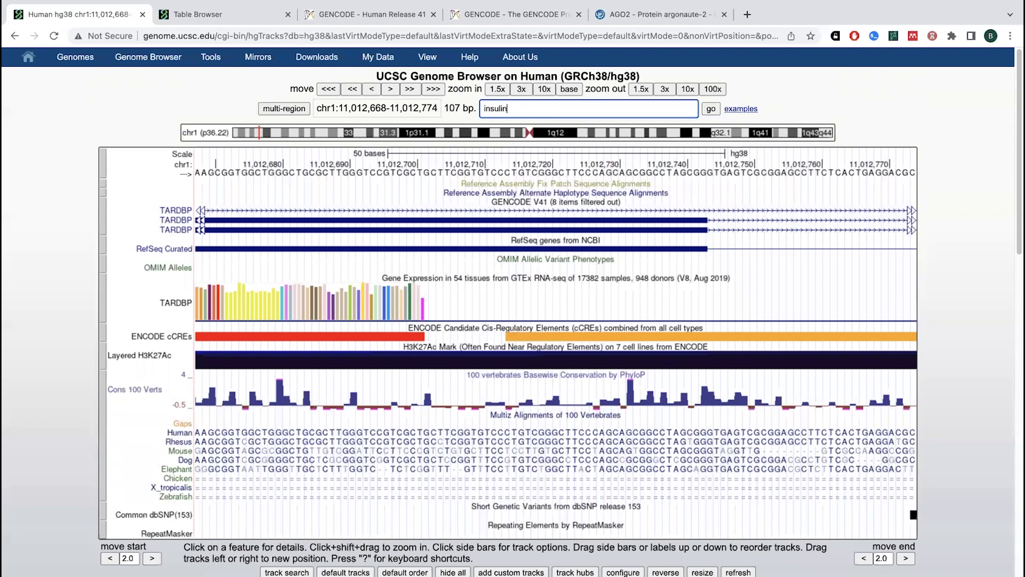
{"action": "key", "text": "Return"}
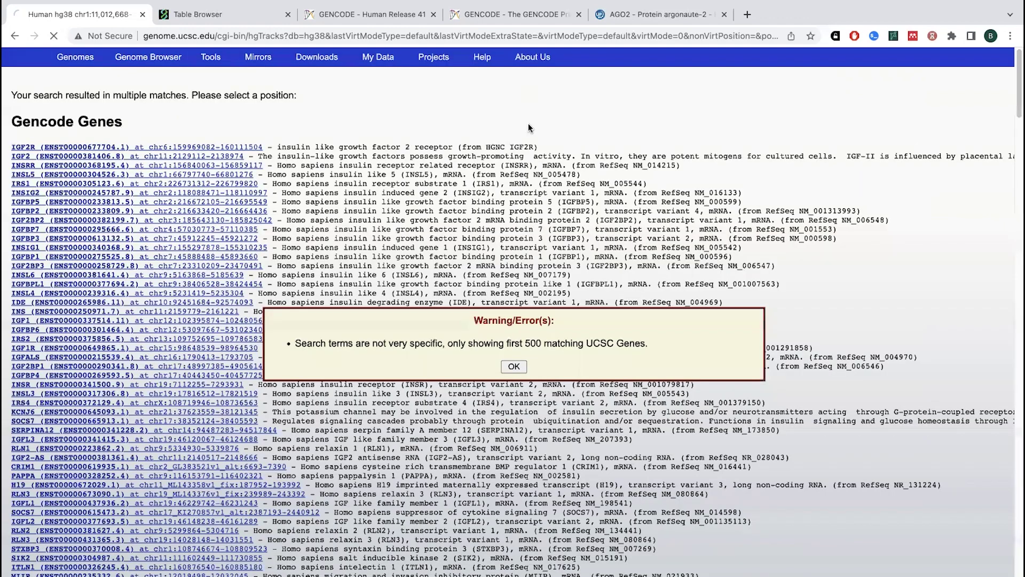
{"action": "left_click", "coordinate": [162, 146]}
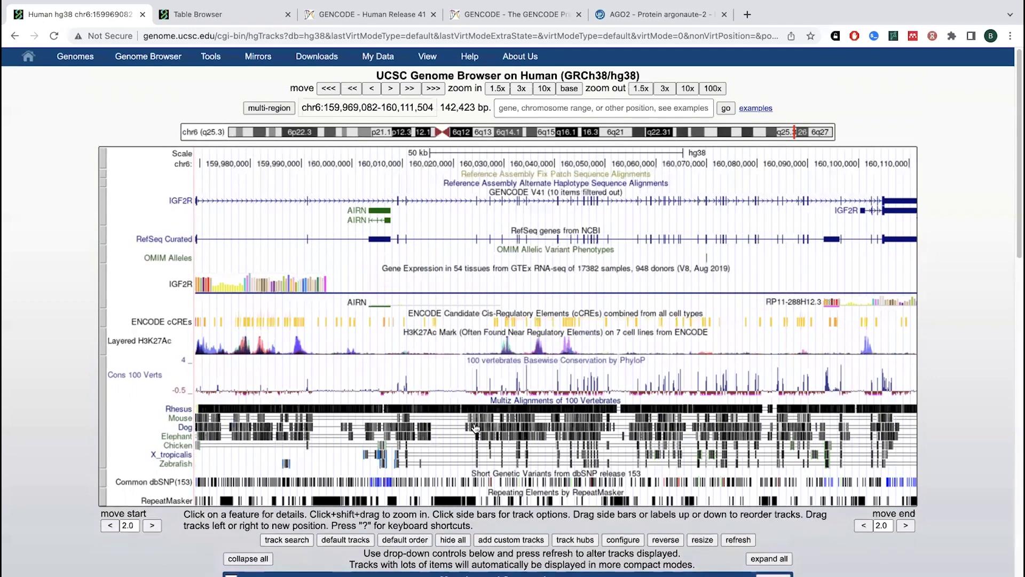
{"action": "scroll", "coordinate": [476, 427], "scroll_direction": "down", "scroll_amount": 5}
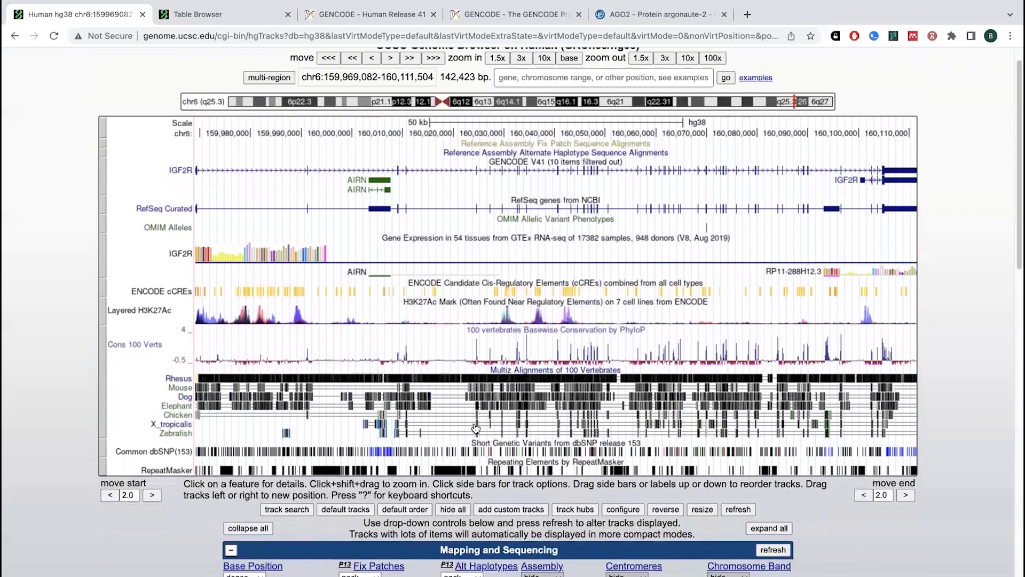
{"action": "scroll", "coordinate": [476, 428], "scroll_direction": "down", "scroll_amount": 1}
{"action": "scroll", "coordinate": [476, 428], "scroll_direction": "down", "scroll_amount": 3}
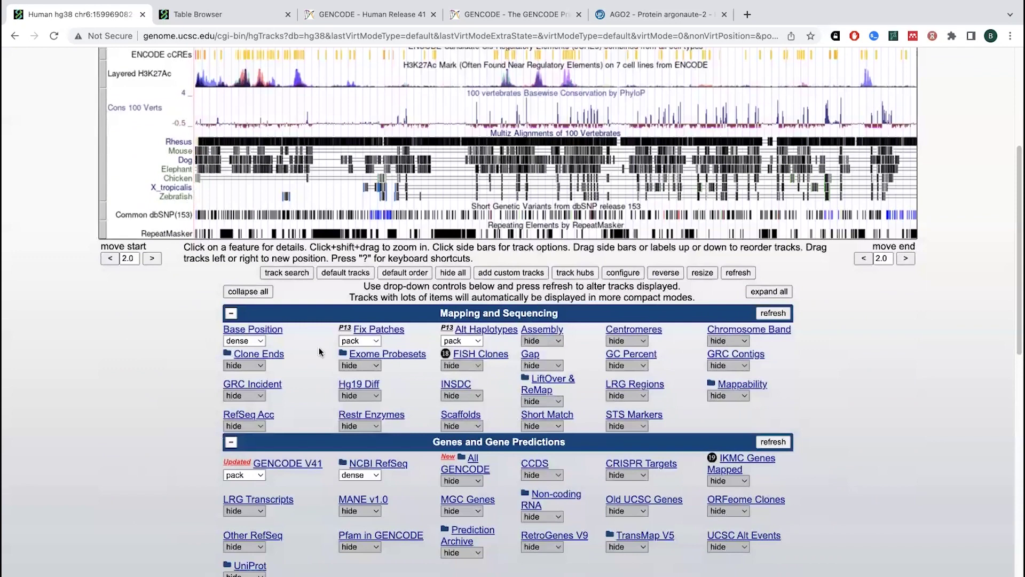
{"action": "scroll", "coordinate": [321, 352], "scroll_direction": "down", "scroll_amount": 1}
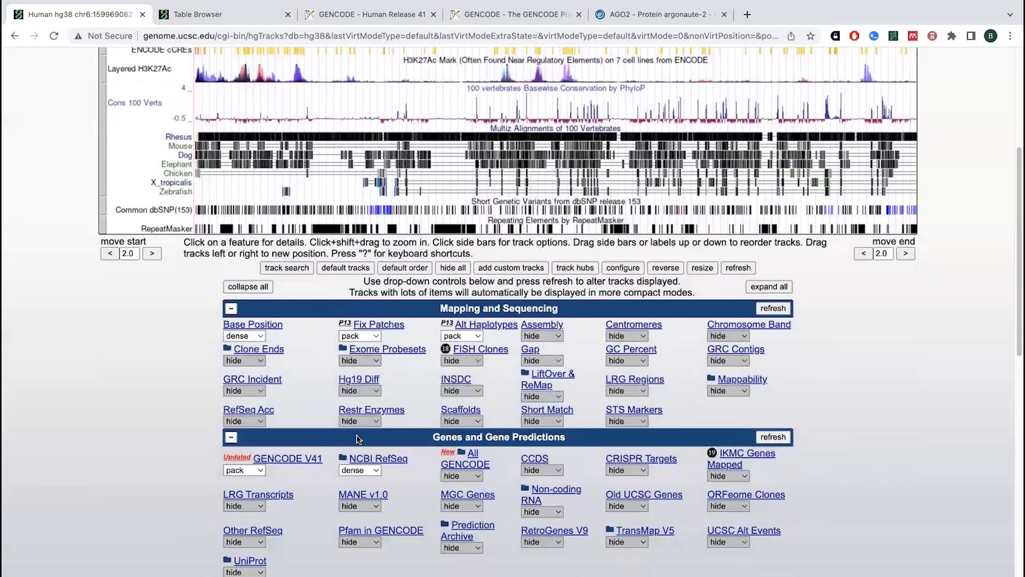
{"action": "left_click", "coordinate": [479, 393]}
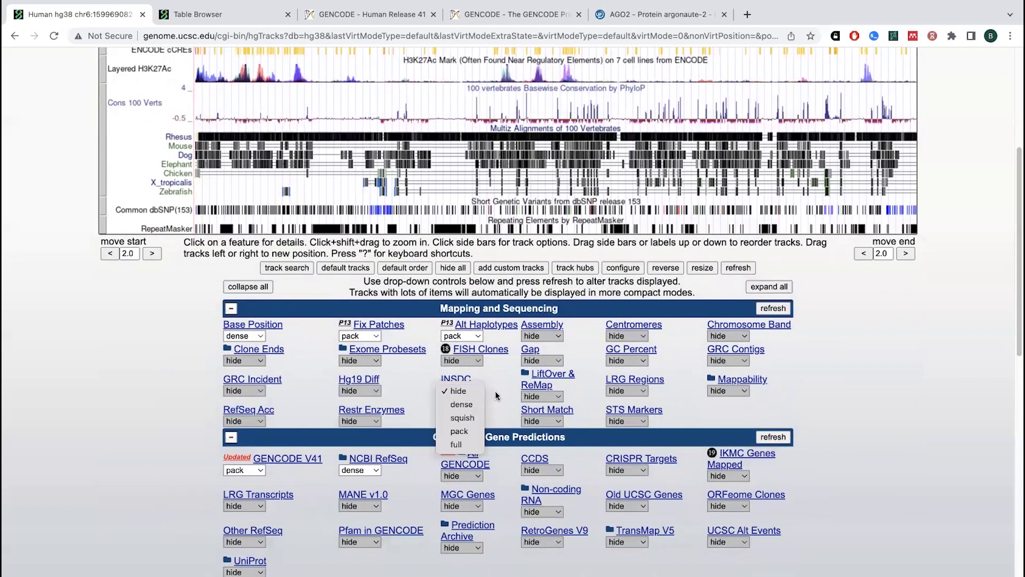
{"action": "scroll", "coordinate": [478, 482], "scroll_direction": "down", "scroll_amount": 1}
{"action": "scroll", "coordinate": [477, 480], "scroll_direction": "down", "scroll_amount": 3}
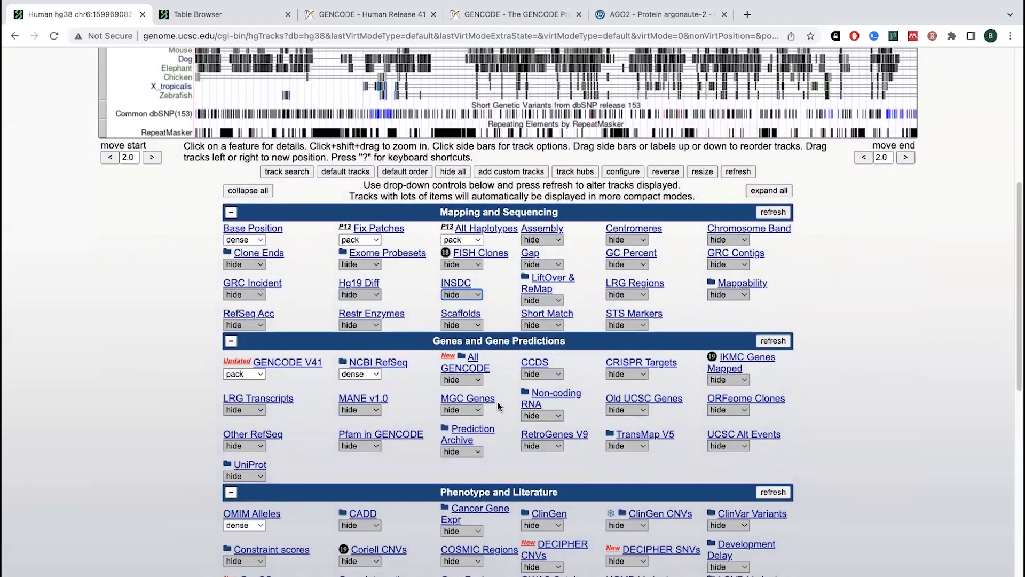
{"action": "left_click", "coordinate": [555, 416]}
{"action": "left_click", "coordinate": [560, 420]}
{"action": "scroll", "coordinate": [566, 419], "scroll_direction": "down", "scroll_amount": 3}
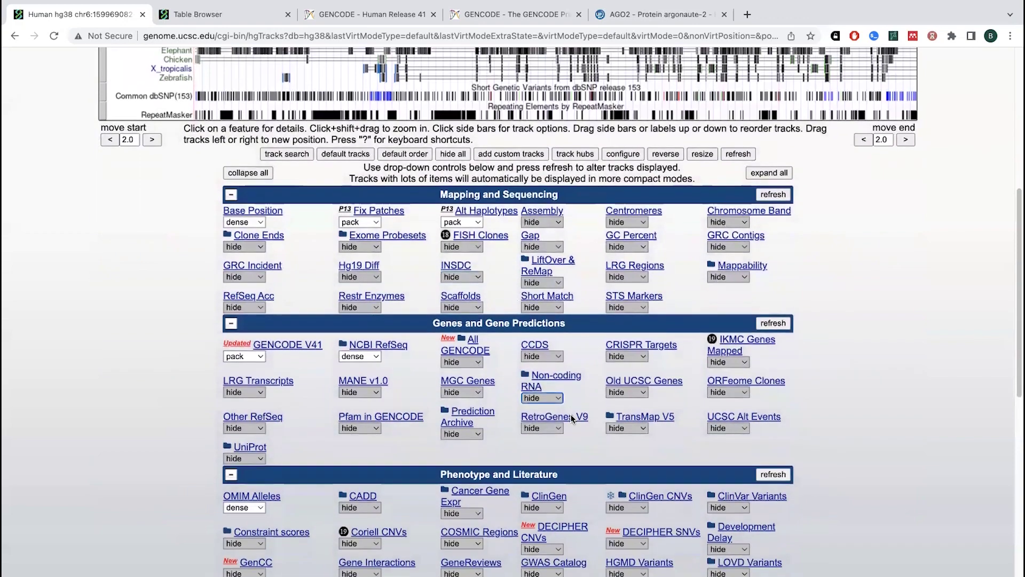
{"action": "scroll", "coordinate": [572, 417], "scroll_direction": "down", "scroll_amount": 4}
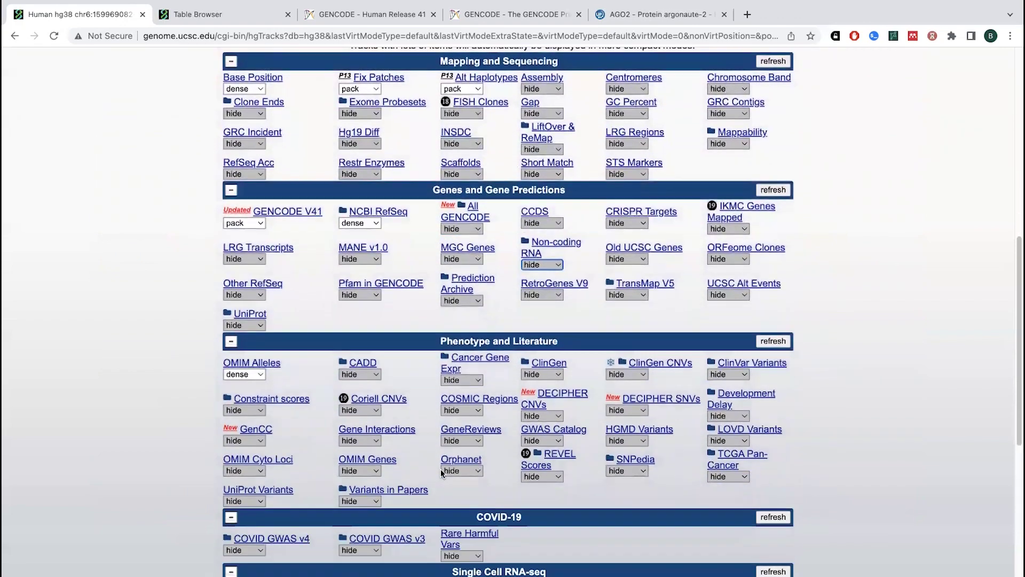
{"action": "scroll", "coordinate": [485, 414], "scroll_direction": "down", "scroll_amount": 3}
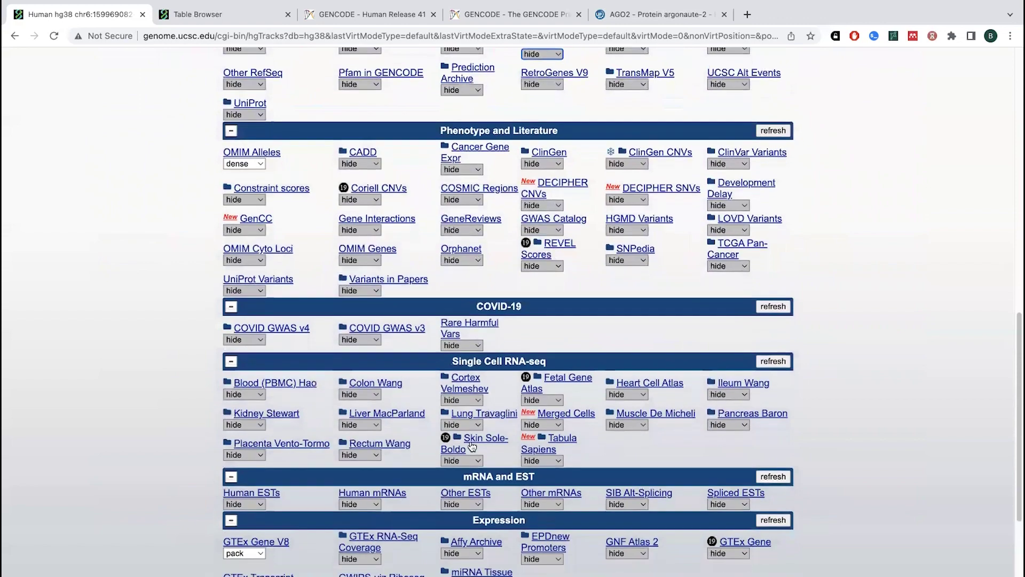
{"action": "scroll", "coordinate": [464, 469], "scroll_direction": "down", "scroll_amount": 1}
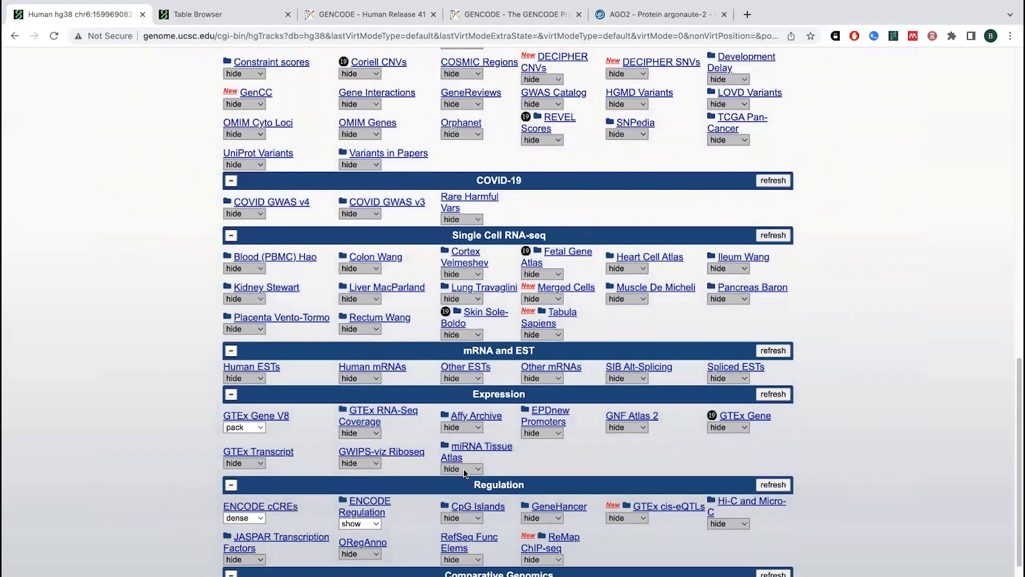
{"action": "scroll", "coordinate": [463, 469], "scroll_direction": "up", "scroll_amount": 3}
{"action": "scroll", "coordinate": [463, 469], "scroll_direction": "up", "scroll_amount": 20}
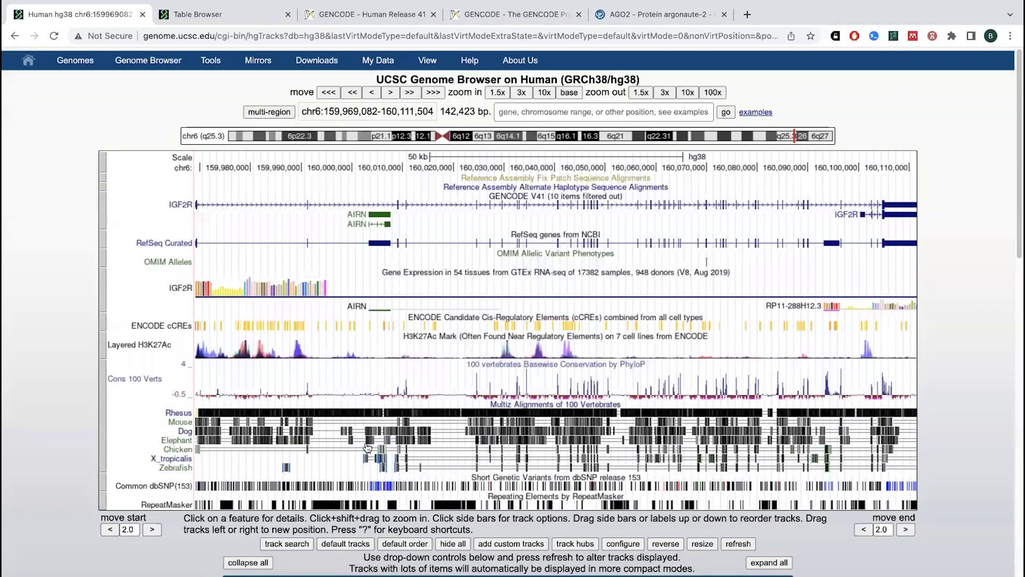
{"action": "scroll", "coordinate": [439, 455], "scroll_direction": "down", "scroll_amount": 1}
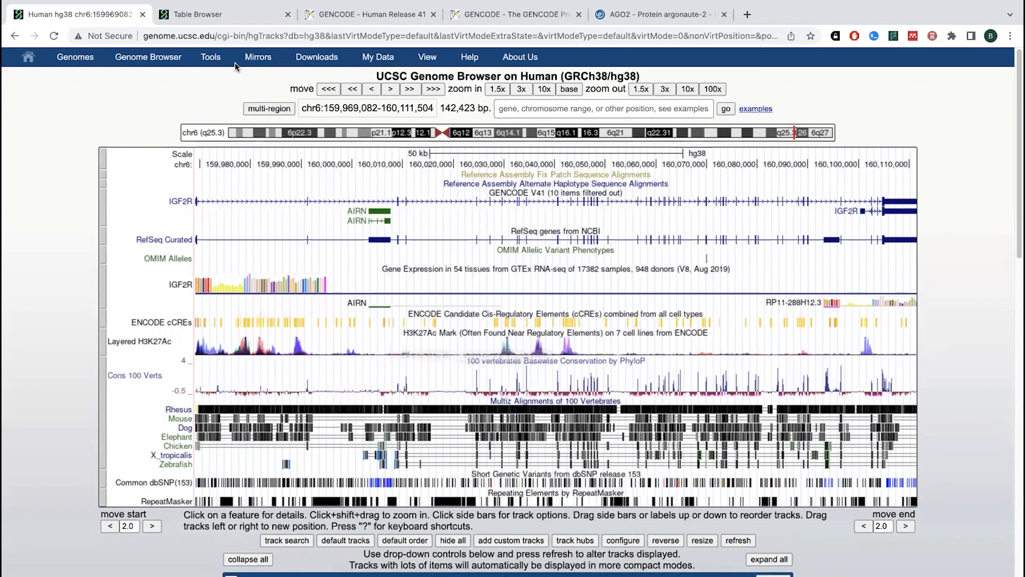
Switch to the Table Browser and confirm the GRCh38/hg38 assembly stays selected.
{"action": "left_click", "coordinate": [219, 21]}
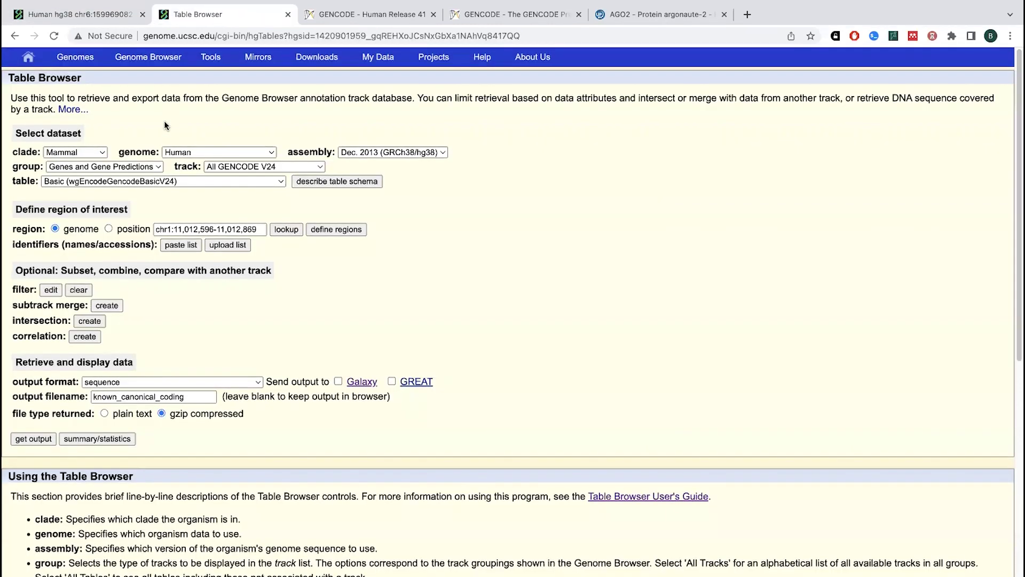
{"action": "left_click", "coordinate": [442, 153]}
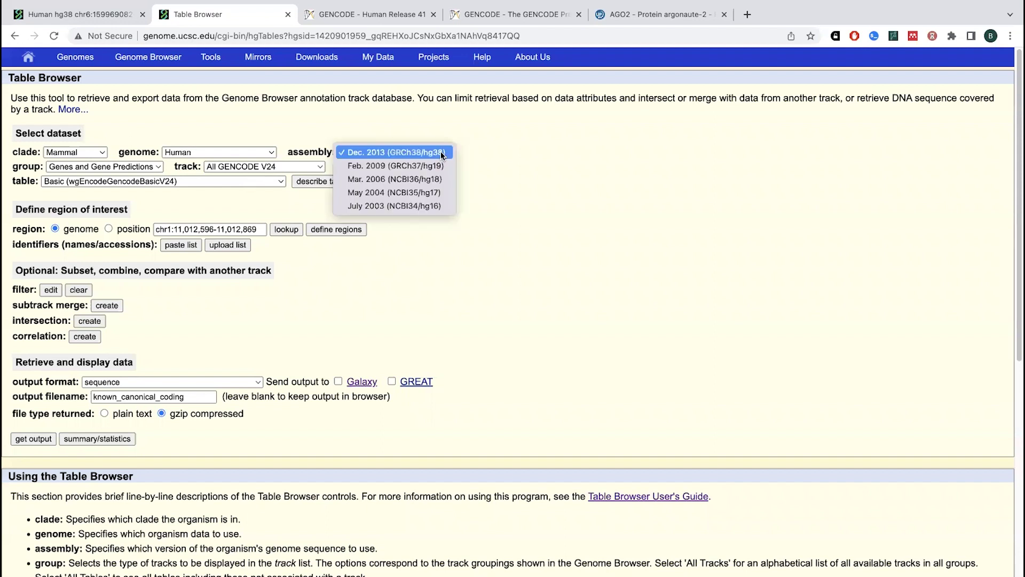
{"action": "left_click", "coordinate": [474, 173]}
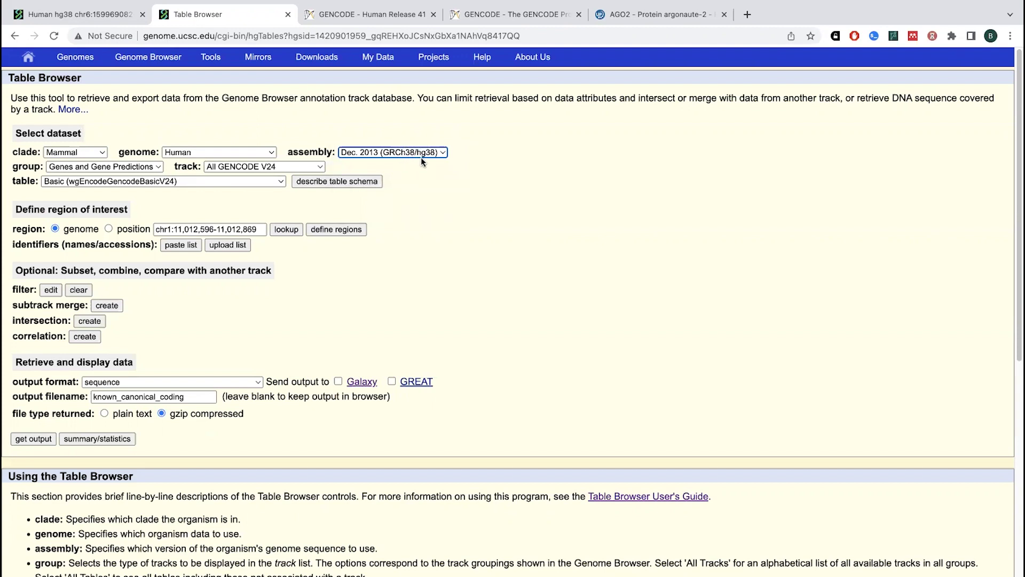
View the GENCODE Release 41 Fasta files table, then return to the chr6 IGF2R view.
{"action": "left_click", "coordinate": [393, 15]}
{"action": "scroll", "coordinate": [366, 286], "scroll_direction": "down", "scroll_amount": 5}
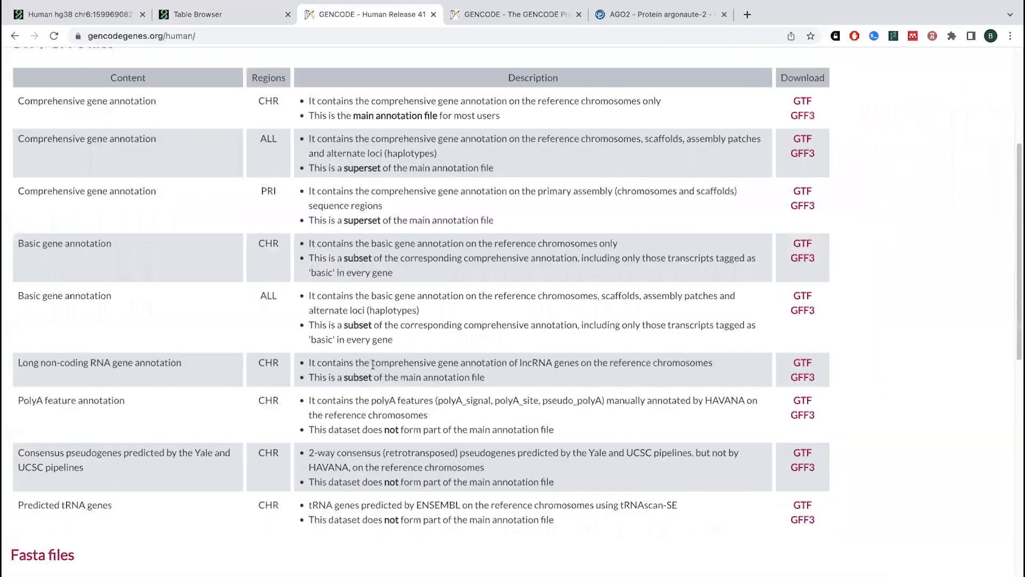
{"action": "scroll", "coordinate": [238, 322], "scroll_direction": "down", "scroll_amount": 7}
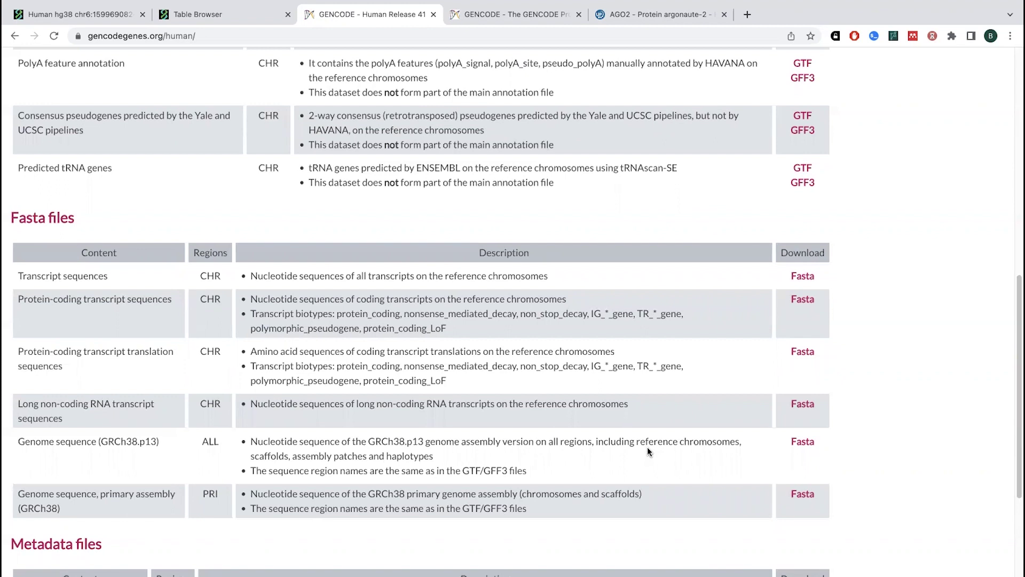
{"action": "mouse_move", "coordinate": [178, 56]}
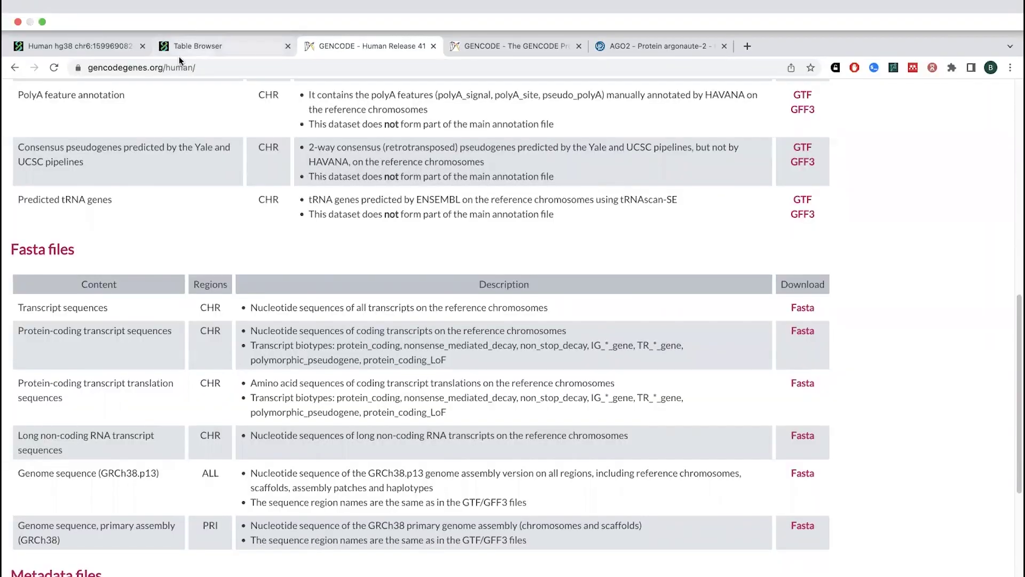
{"action": "left_click", "coordinate": [104, 46]}
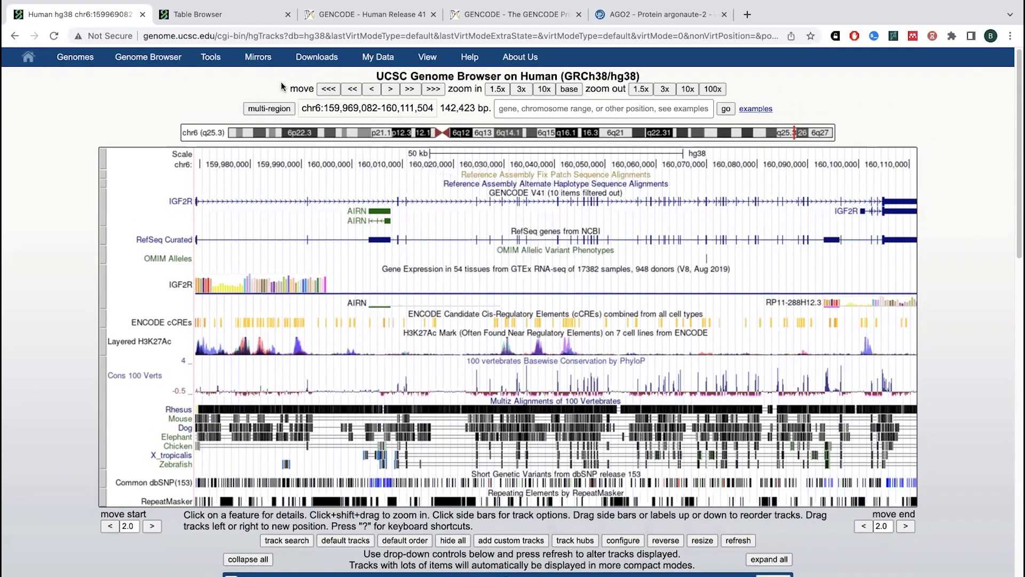
Return to the Table Browser set to hg38 All GENCODE V24 Basic.
{"action": "left_click", "coordinate": [231, 14]}
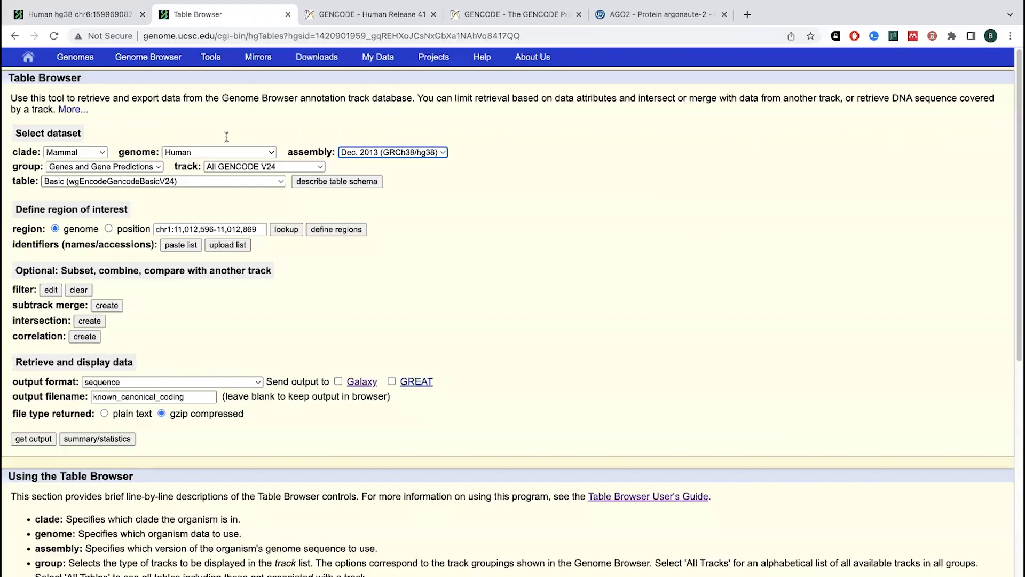
{"action": "left_click", "coordinate": [380, 152]}
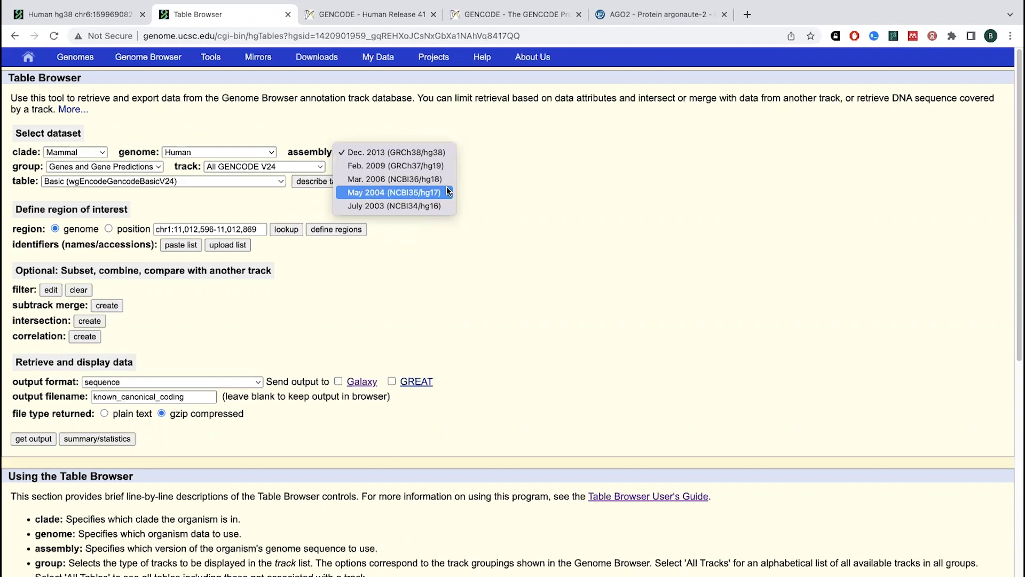
{"action": "left_click", "coordinate": [490, 164]}
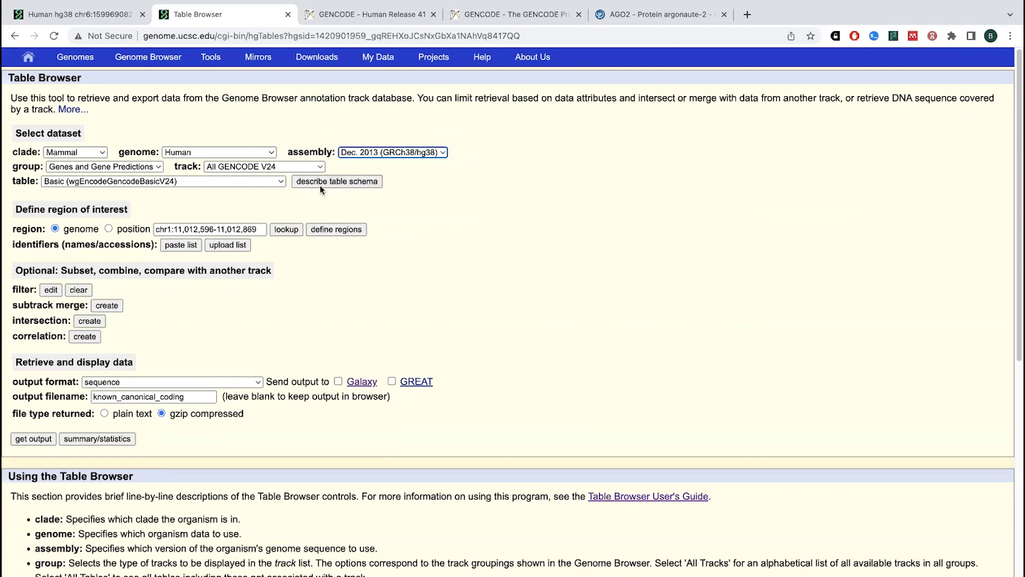
Browse the GENCODE track versions, keep All GENCODE V24, and show its table schema.
{"action": "left_click", "coordinate": [320, 167]}
{"action": "scroll", "coordinate": [320, 167], "scroll_direction": "up", "scroll_amount": 1}
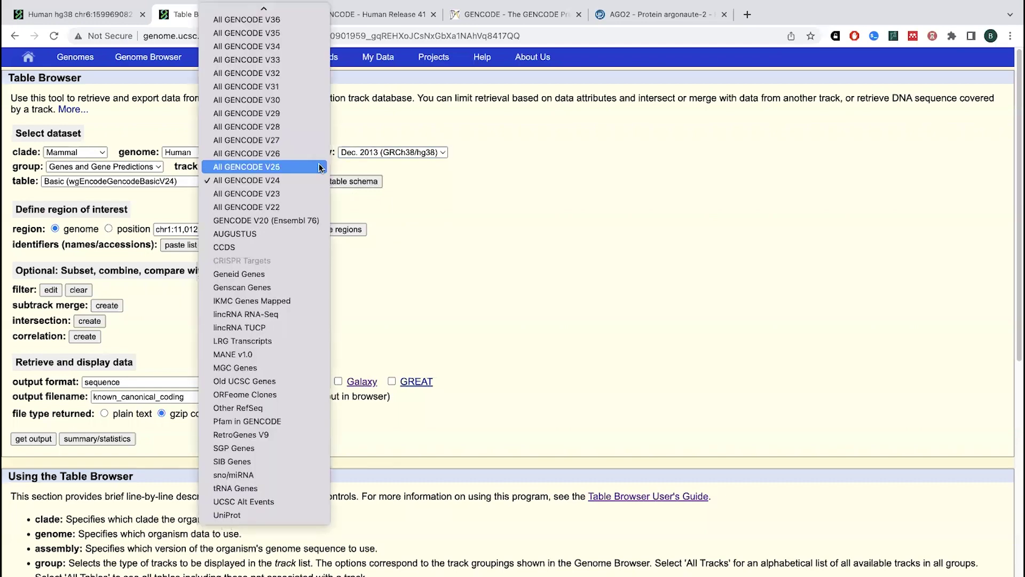
{"action": "scroll", "coordinate": [320, 167], "scroll_direction": "up", "scroll_amount": 5}
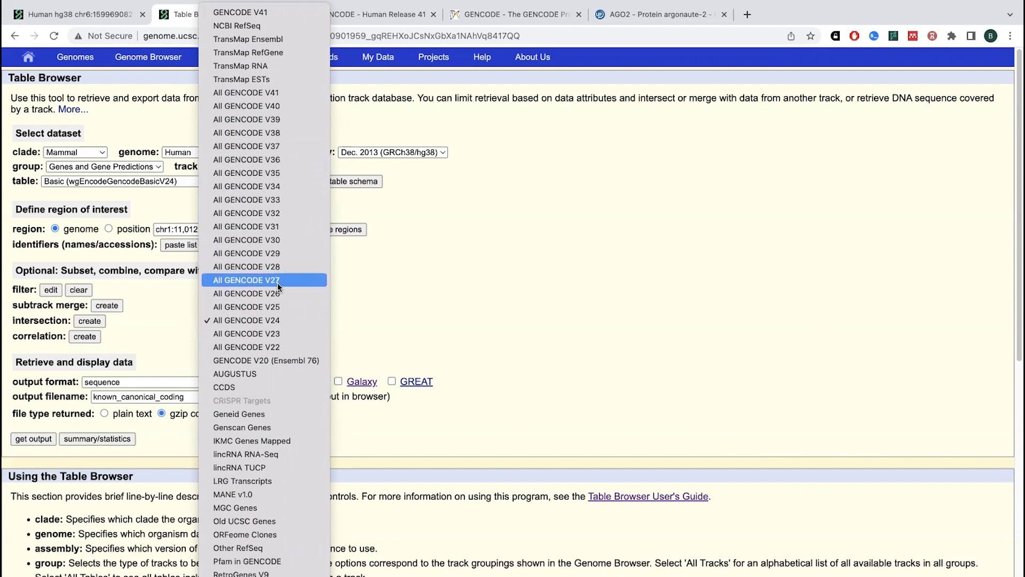
{"action": "scroll", "coordinate": [277, 286], "scroll_direction": "down", "scroll_amount": 2}
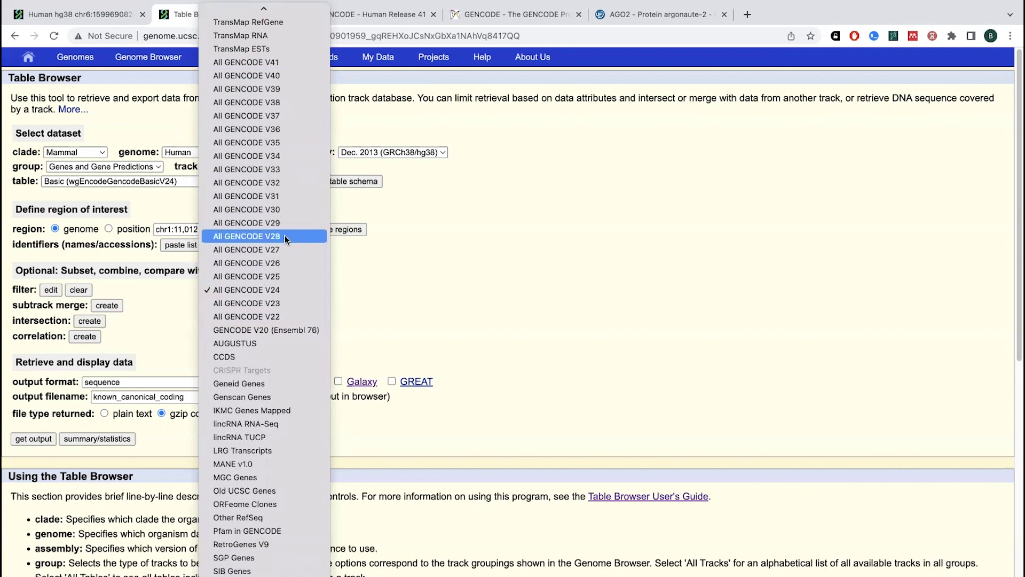
{"action": "left_click", "coordinate": [404, 217]}
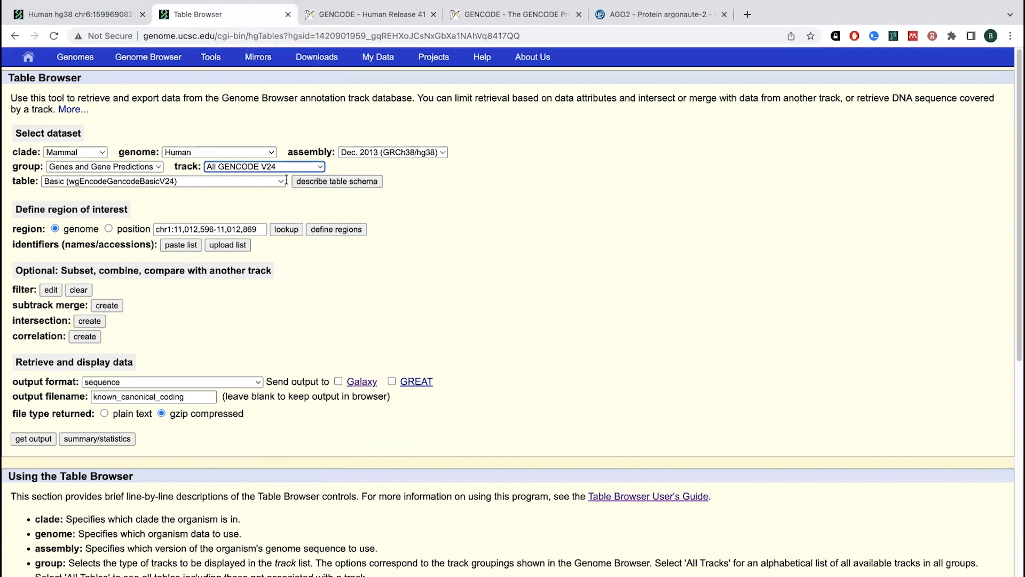
{"action": "left_click", "coordinate": [319, 183]}
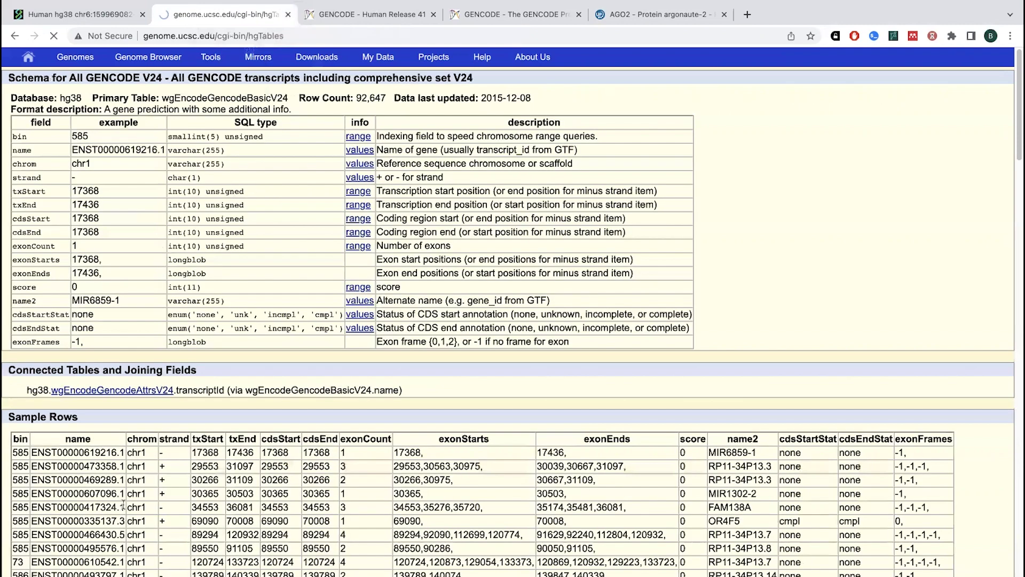
{"action": "scroll", "coordinate": [121, 511], "scroll_direction": "down", "scroll_amount": 2}
{"action": "scroll", "coordinate": [121, 511], "scroll_direction": "down", "scroll_amount": 2}
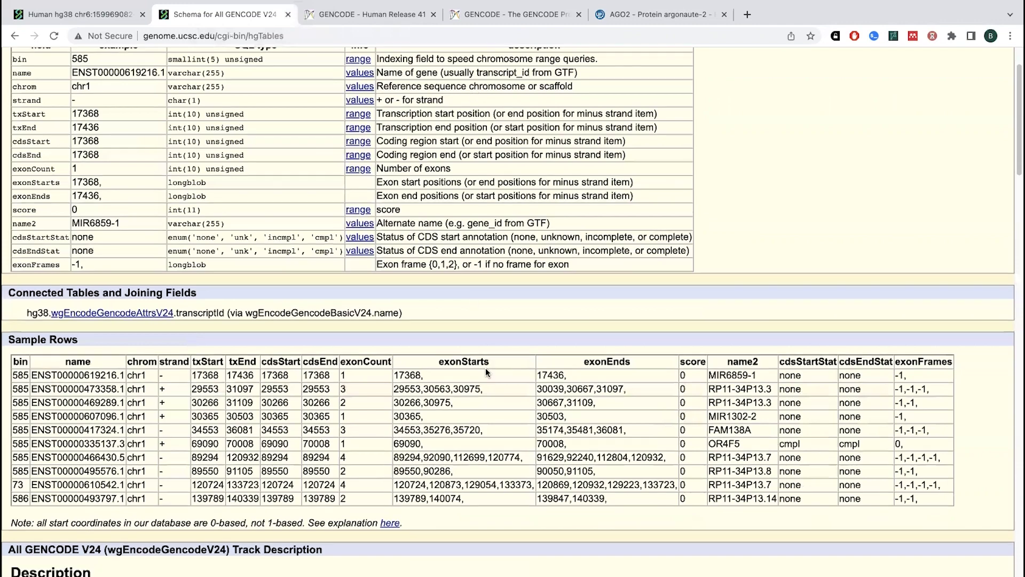
{"action": "scroll", "coordinate": [339, 571], "scroll_direction": "down", "scroll_amount": 5}
{"action": "scroll", "coordinate": [177, 398], "scroll_direction": "down", "scroll_amount": 15}
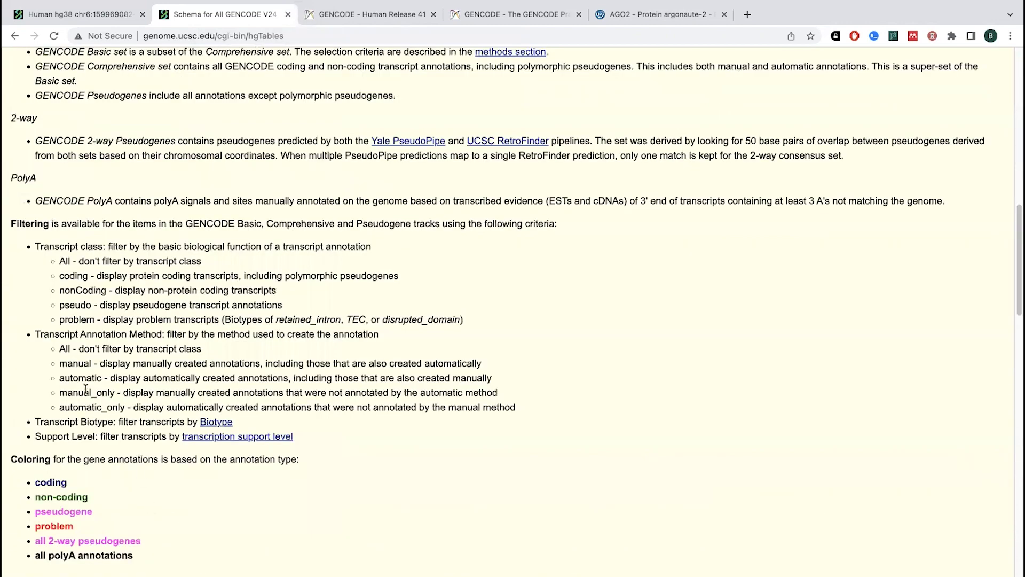
{"action": "scroll", "coordinate": [85, 390], "scroll_direction": "down", "scroll_amount": 3}
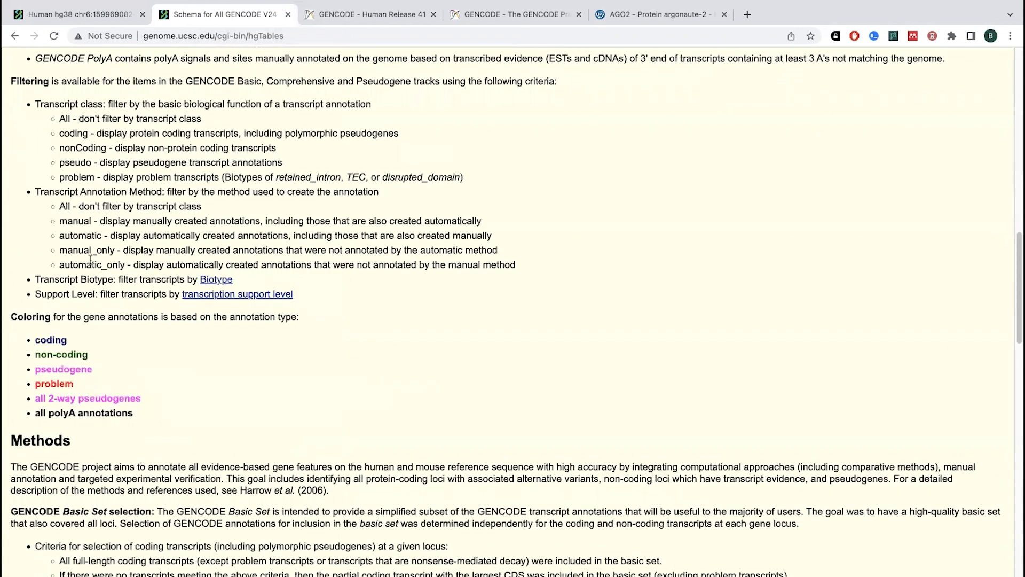
{"action": "scroll", "coordinate": [185, 177], "scroll_direction": "down", "scroll_amount": 6}
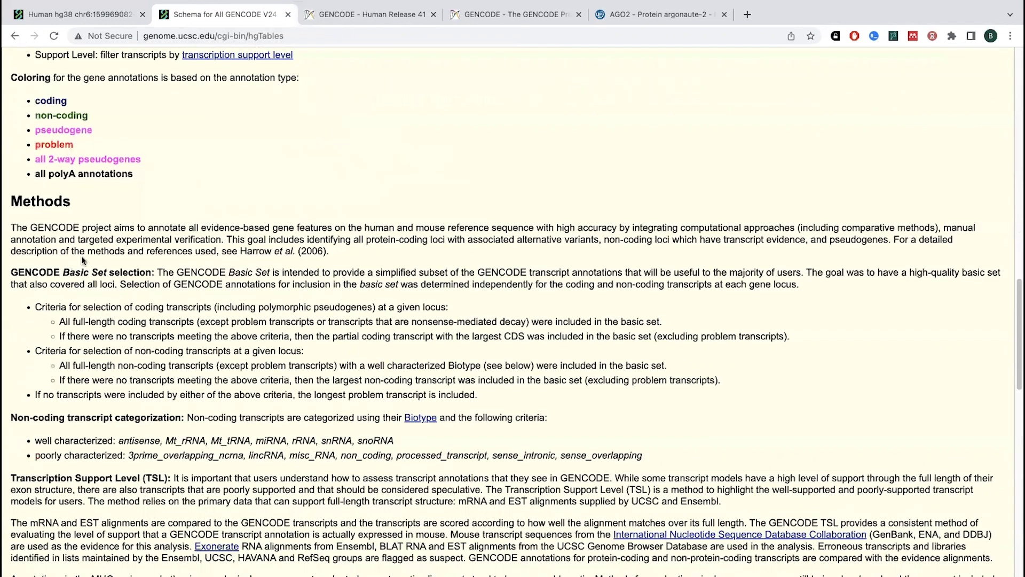
{"action": "left_click", "coordinate": [14, 36]}
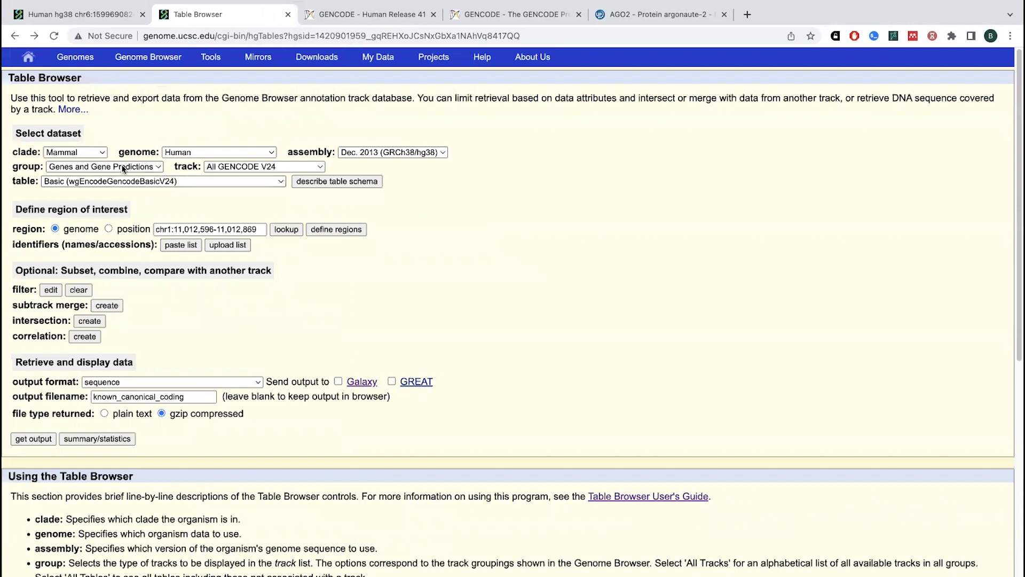
{"action": "left_click", "coordinate": [145, 165]}
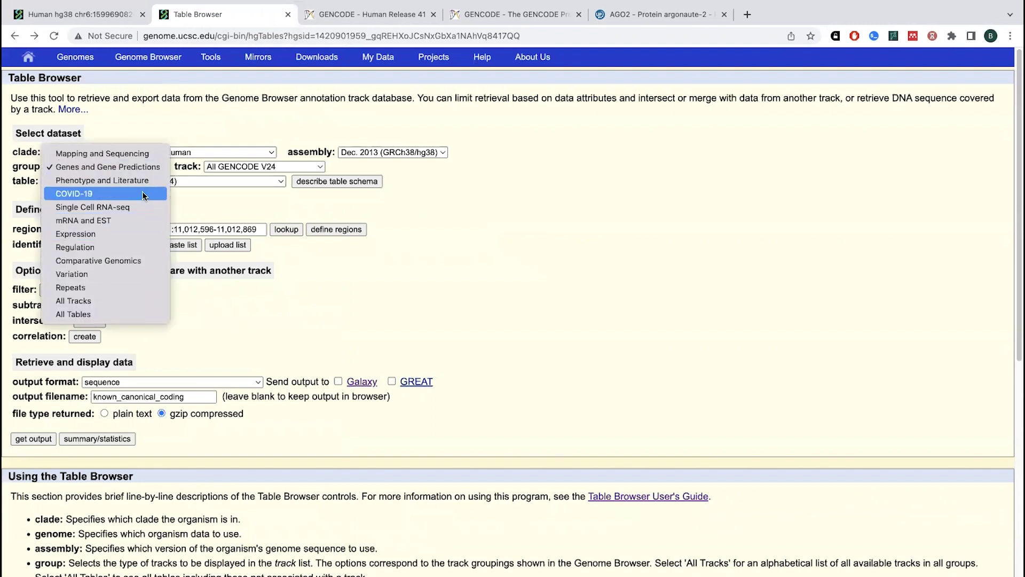
{"action": "left_click", "coordinate": [230, 303]}
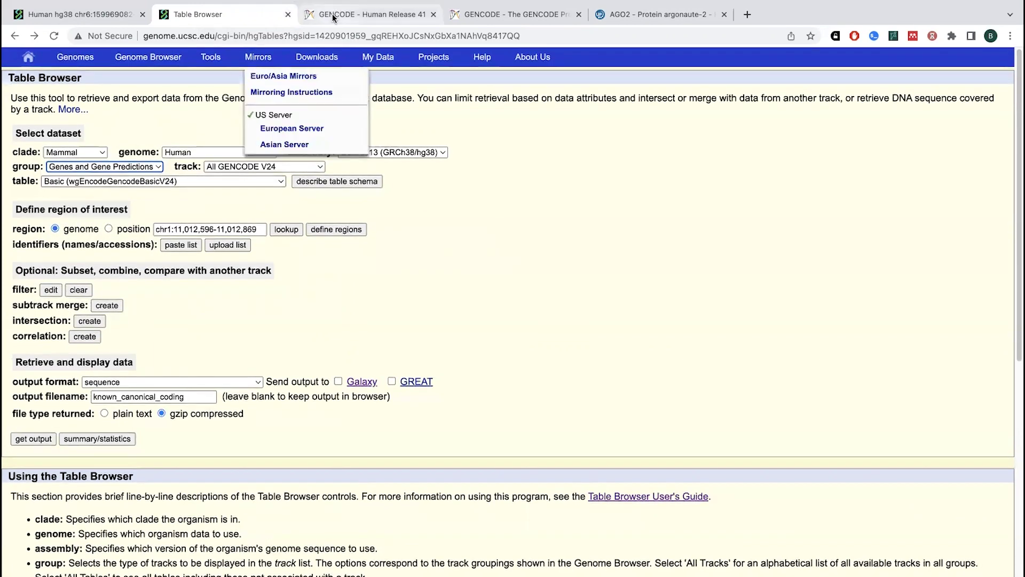
Switch to GENCODE Human Release 41 and browse its GTF/GFF3, Fasta and metadata tables.
{"action": "left_click", "coordinate": [335, 16]}
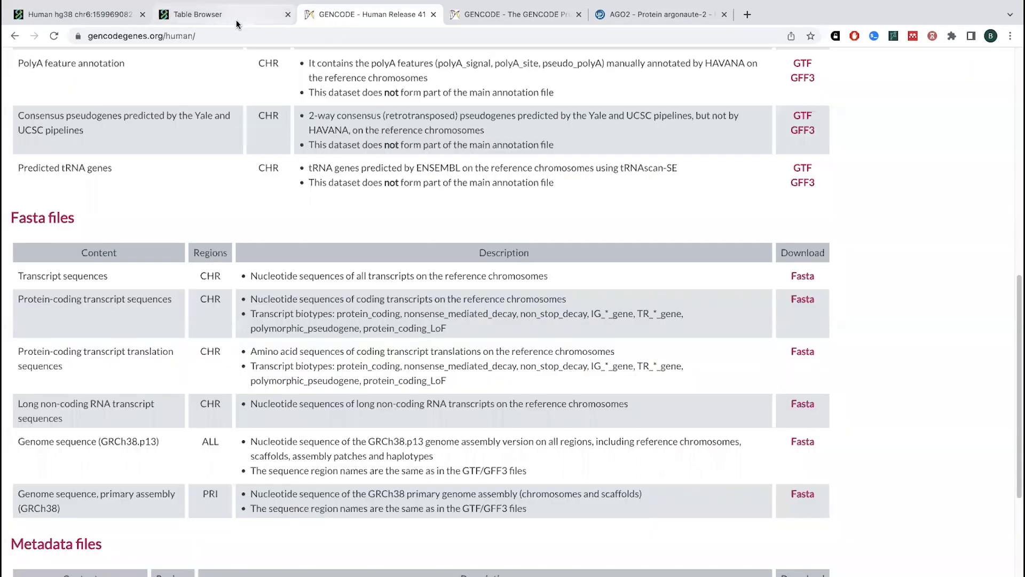
{"action": "scroll", "coordinate": [231, 148], "scroll_direction": "up", "scroll_amount": 15}
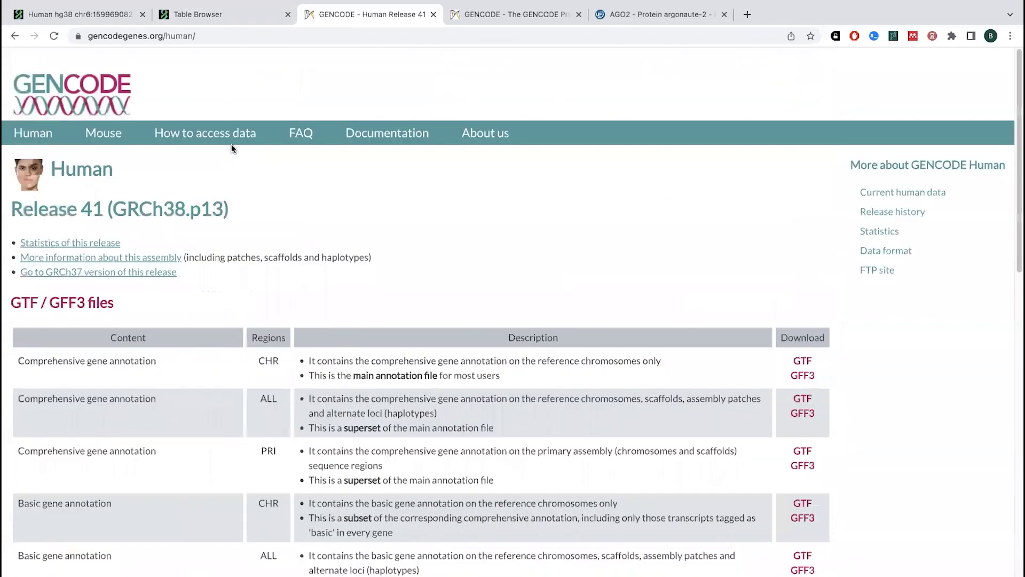
{"action": "scroll", "coordinate": [232, 148], "scroll_direction": "down", "scroll_amount": 1}
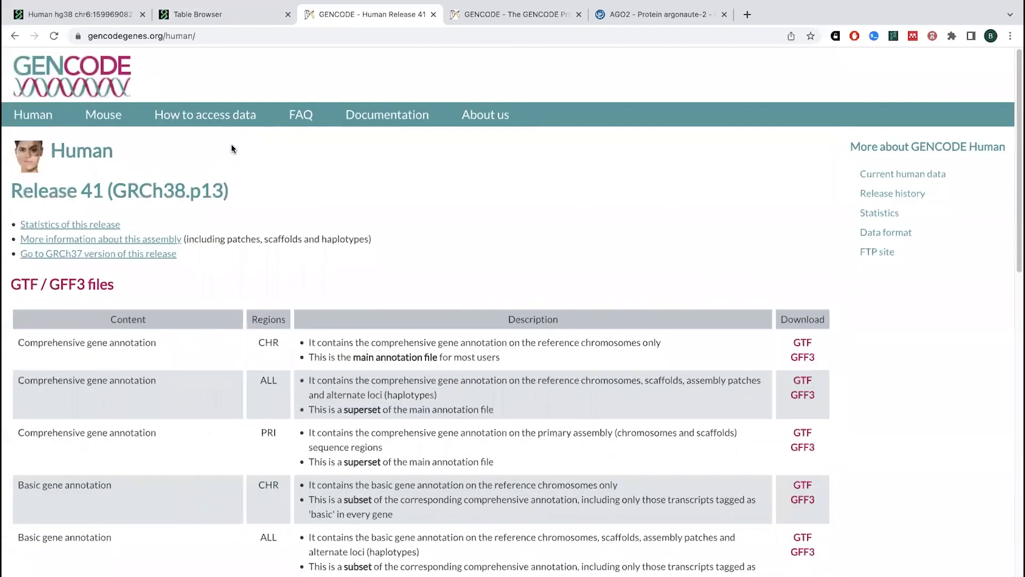
{"action": "scroll", "coordinate": [231, 148], "scroll_direction": "down", "scroll_amount": 5}
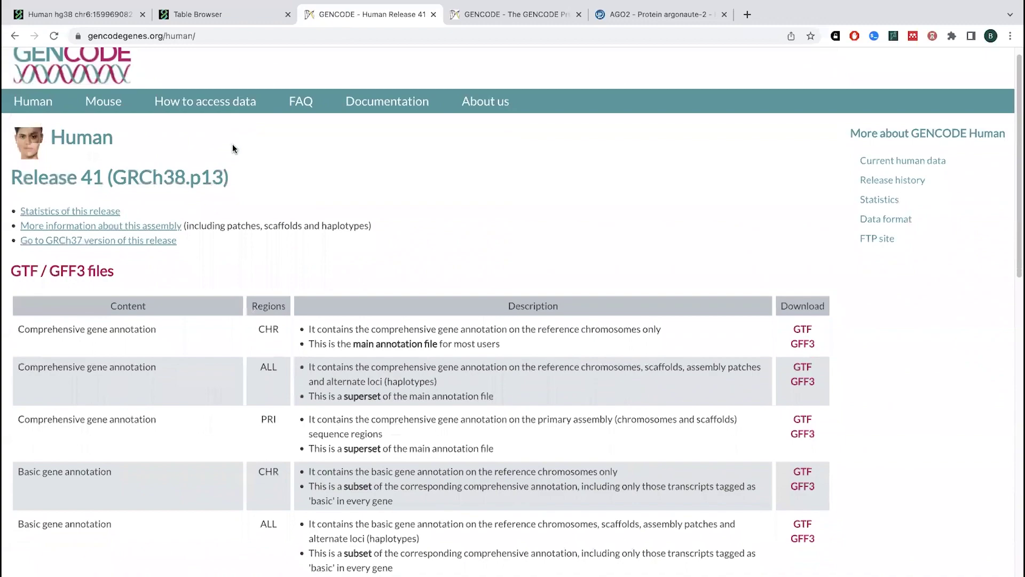
{"action": "scroll", "coordinate": [232, 148], "scroll_direction": "down", "scroll_amount": 10}
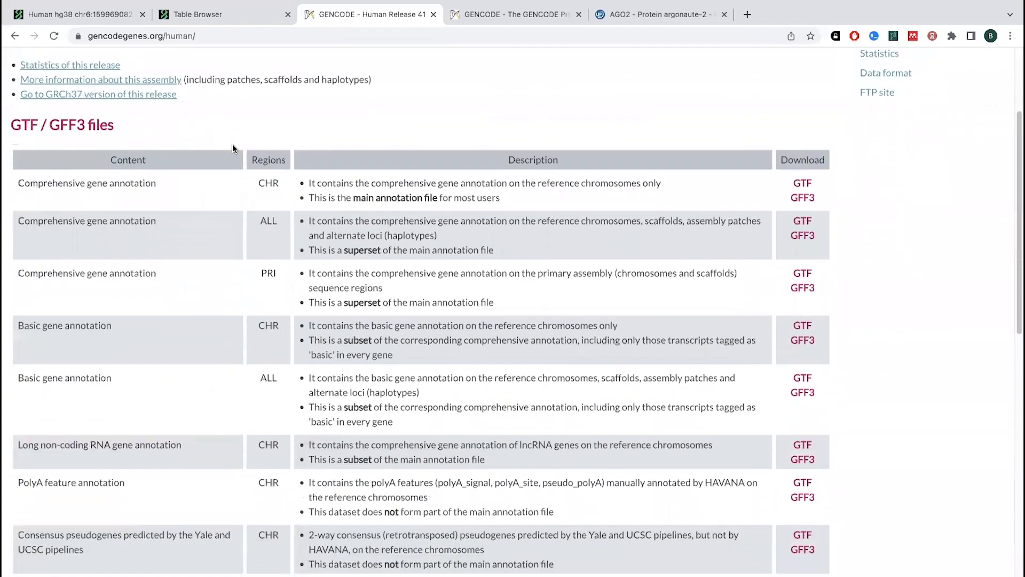
{"action": "scroll", "coordinate": [232, 148], "scroll_direction": "down", "scroll_amount": 15}
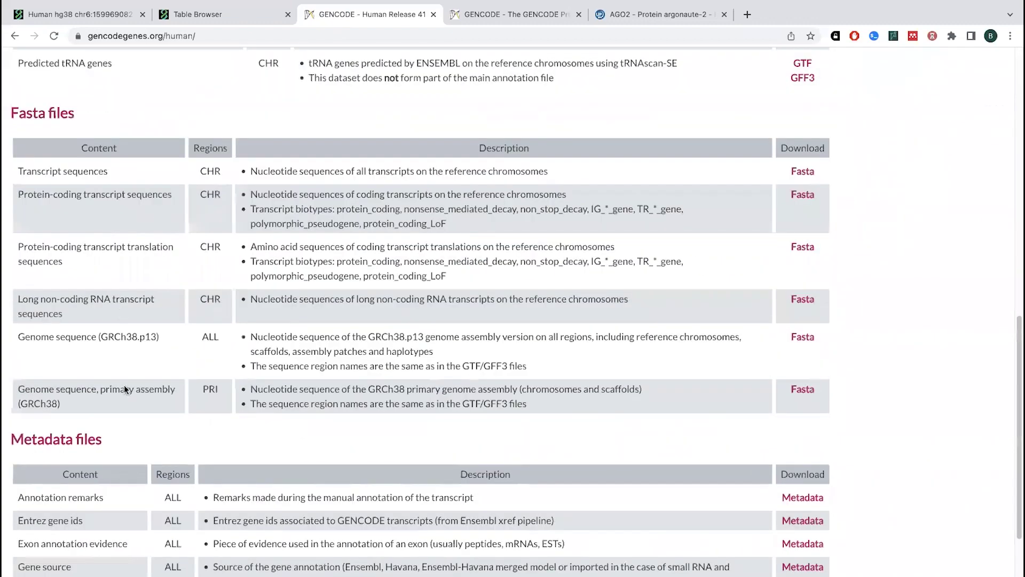
{"action": "scroll", "coordinate": [117, 440], "scroll_direction": "up", "scroll_amount": 15}
{"action": "scroll", "coordinate": [160, 85], "scroll_direction": "up", "scroll_amount": 12}
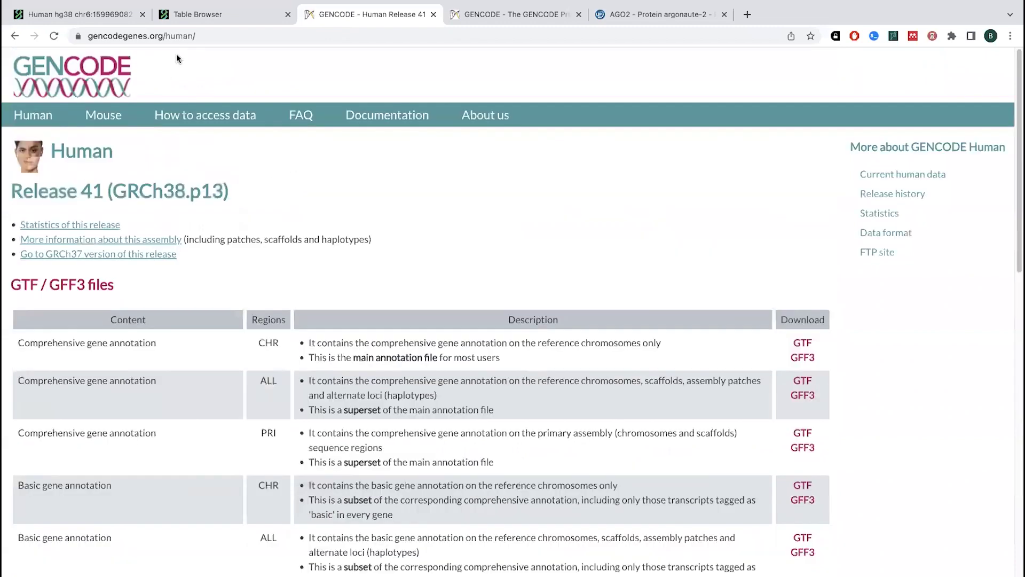
{"action": "scroll", "coordinate": [176, 319], "scroll_direction": "down", "scroll_amount": 5}
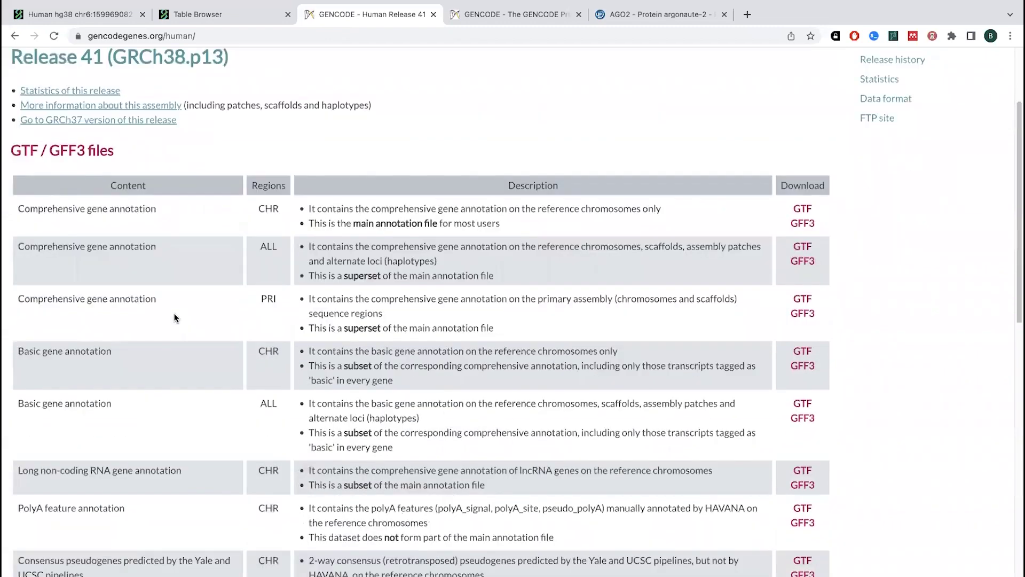
{"action": "scroll", "coordinate": [281, 448], "scroll_direction": "down", "scroll_amount": 2}
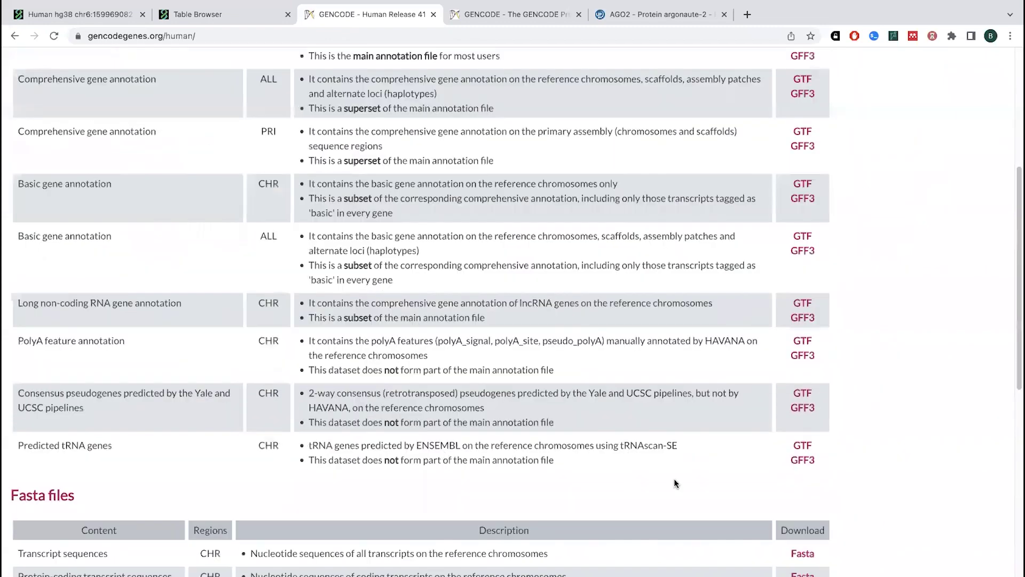
{"action": "scroll", "coordinate": [673, 478], "scroll_direction": "down", "scroll_amount": 7}
{"action": "scroll", "coordinate": [839, 295], "scroll_direction": "up", "scroll_amount": 2}
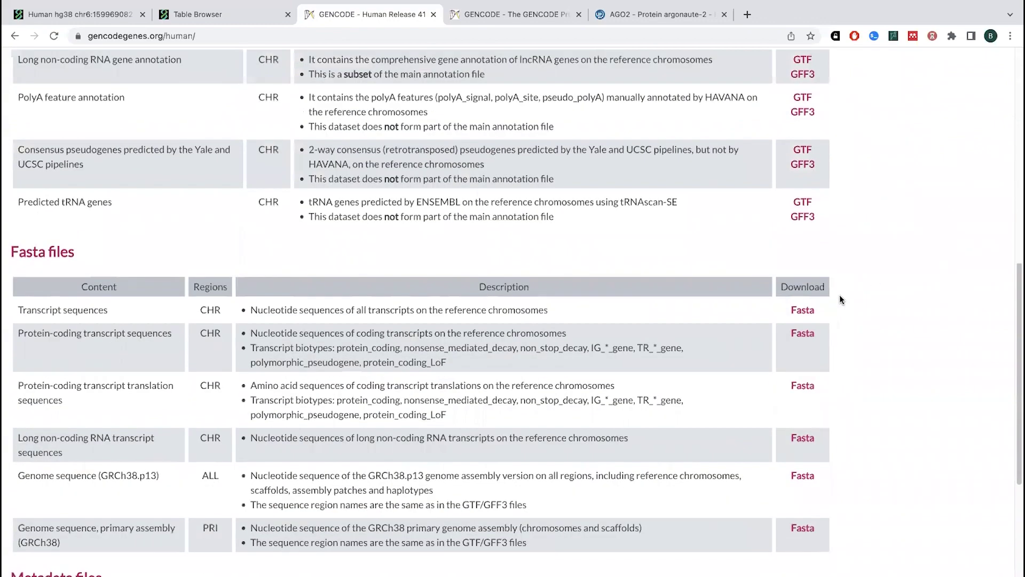
{"action": "scroll", "coordinate": [839, 295], "scroll_direction": "up", "scroll_amount": 7}
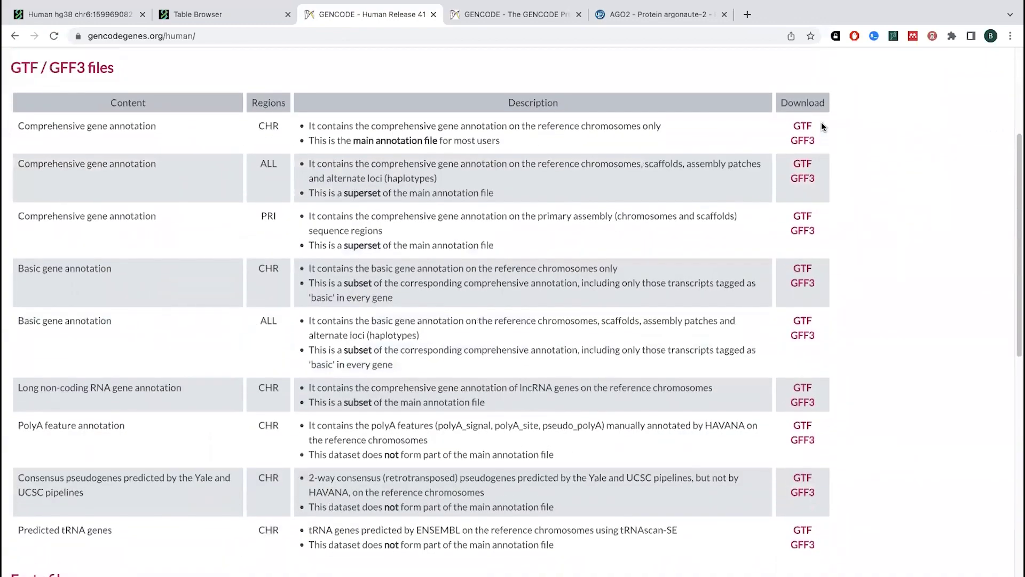
{"action": "scroll", "coordinate": [822, 124], "scroll_direction": "up", "scroll_amount": 1}
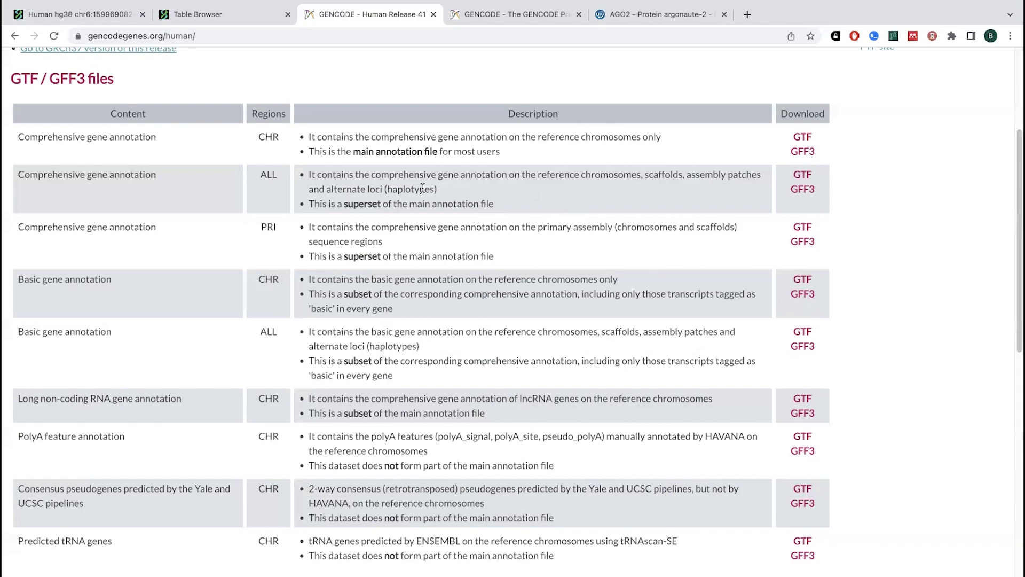
{"action": "scroll", "coordinate": [513, 158], "scroll_direction": "up", "scroll_amount": 3}
Read through the GENCODE FAQ on annotation and GTF/GFF3 contents, then open the Human data section.
{"action": "scroll", "coordinate": [190, 260], "scroll_direction": "up", "scroll_amount": 1}
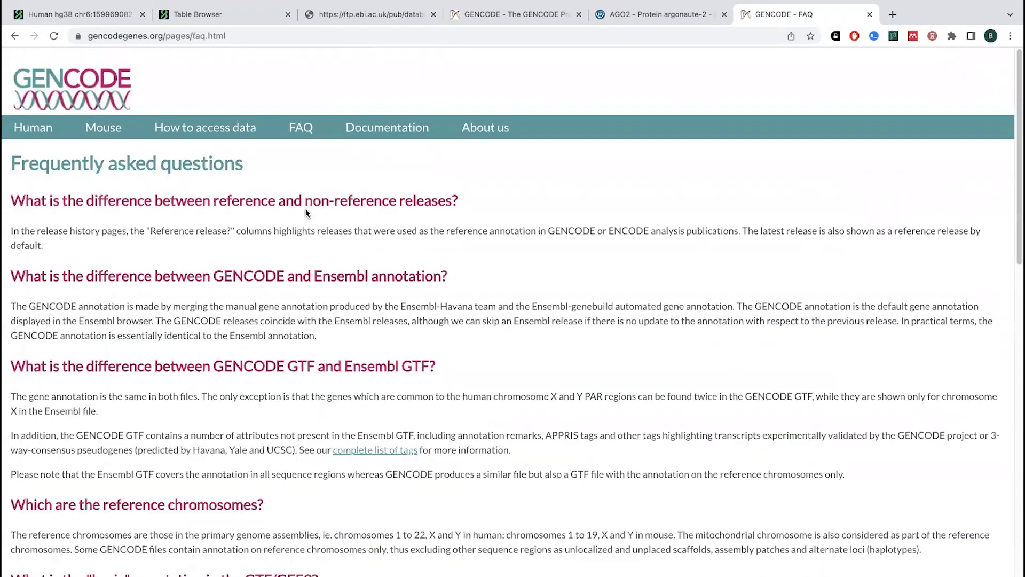
{"action": "scroll", "coordinate": [306, 209], "scroll_direction": "down", "scroll_amount": 1}
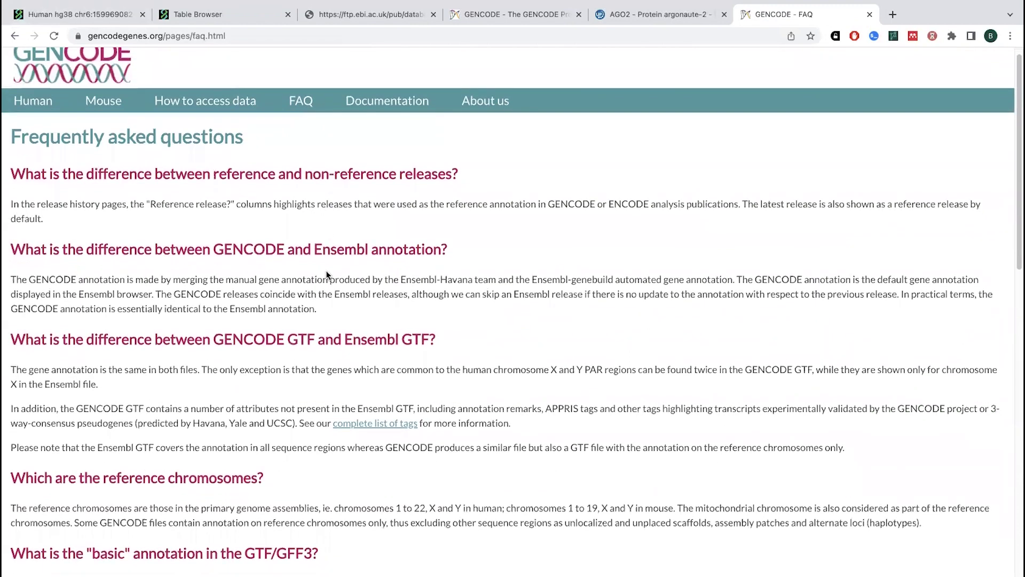
{"action": "scroll", "coordinate": [326, 271], "scroll_direction": "down", "scroll_amount": 2}
{"action": "scroll", "coordinate": [326, 272], "scroll_direction": "down", "scroll_amount": 4}
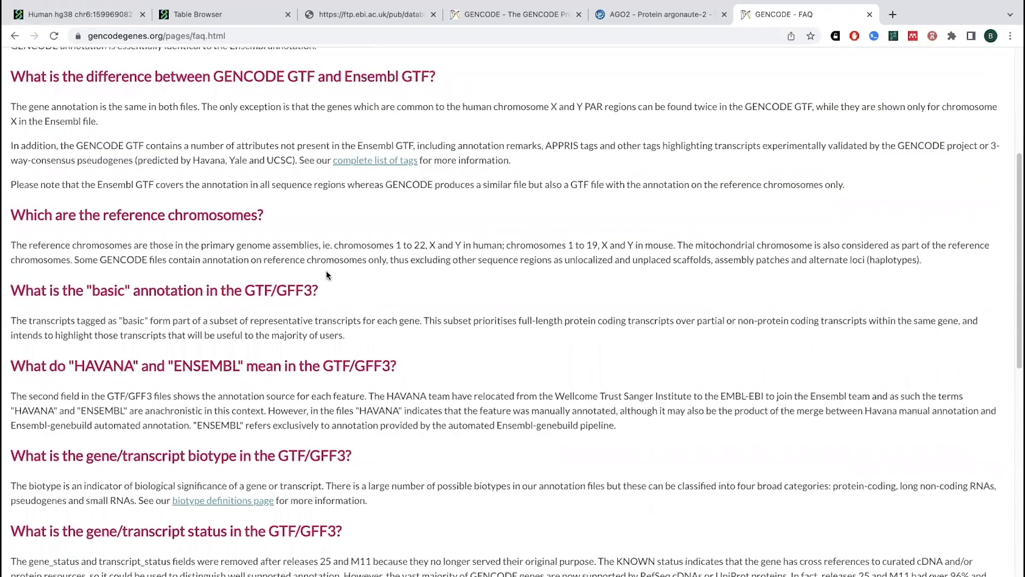
{"action": "scroll", "coordinate": [206, 294], "scroll_direction": "down", "scroll_amount": 1}
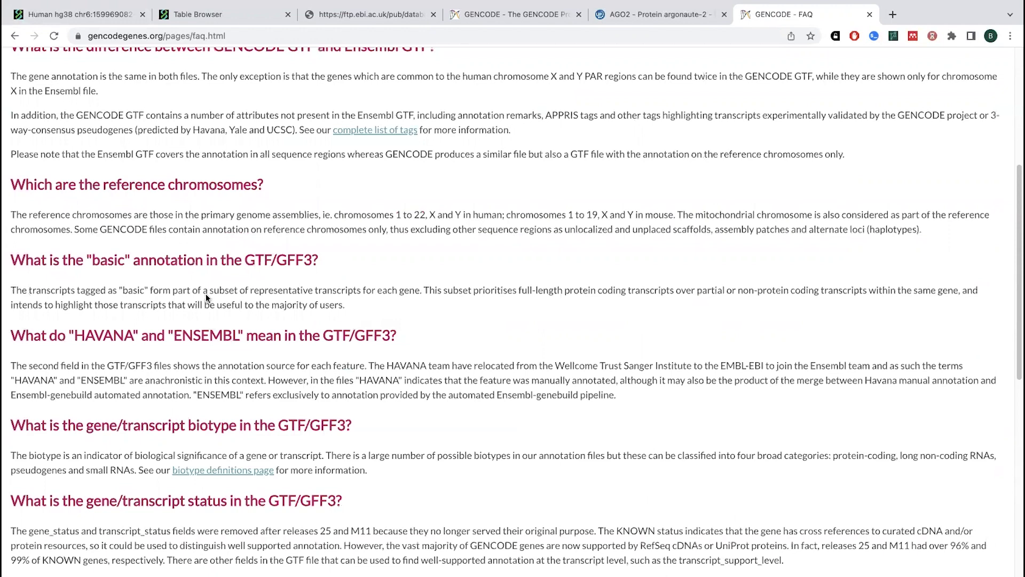
{"action": "scroll", "coordinate": [315, 249], "scroll_direction": "down", "scroll_amount": 1}
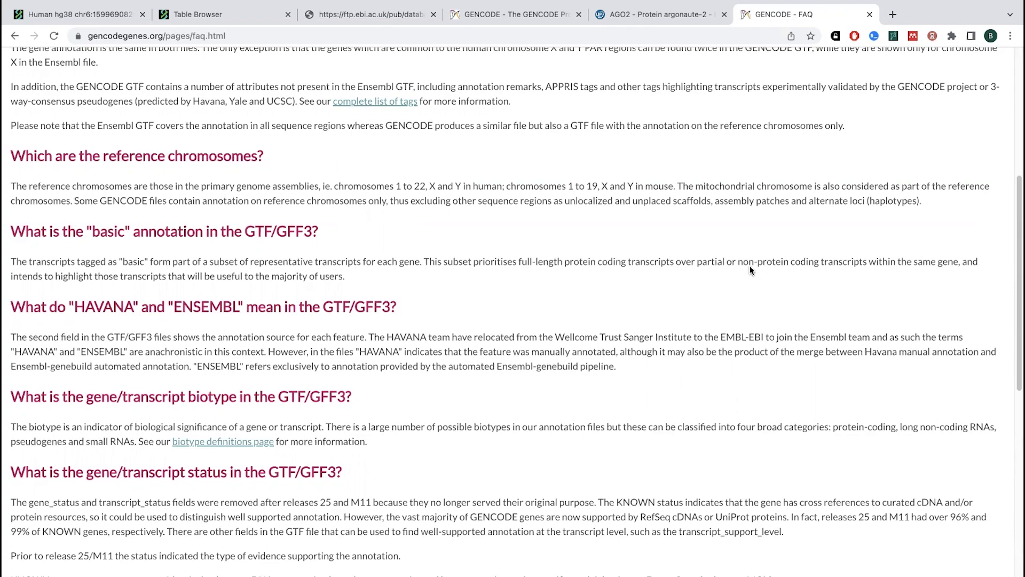
{"action": "scroll", "coordinate": [618, 255], "scroll_direction": "down", "scroll_amount": 3}
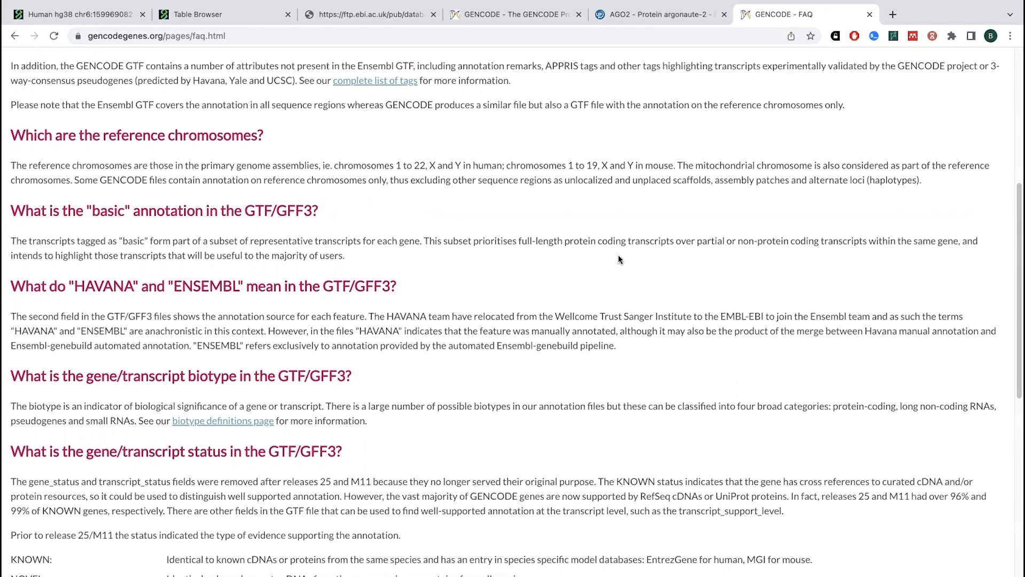
{"action": "scroll", "coordinate": [618, 258], "scroll_direction": "down", "scroll_amount": 3}
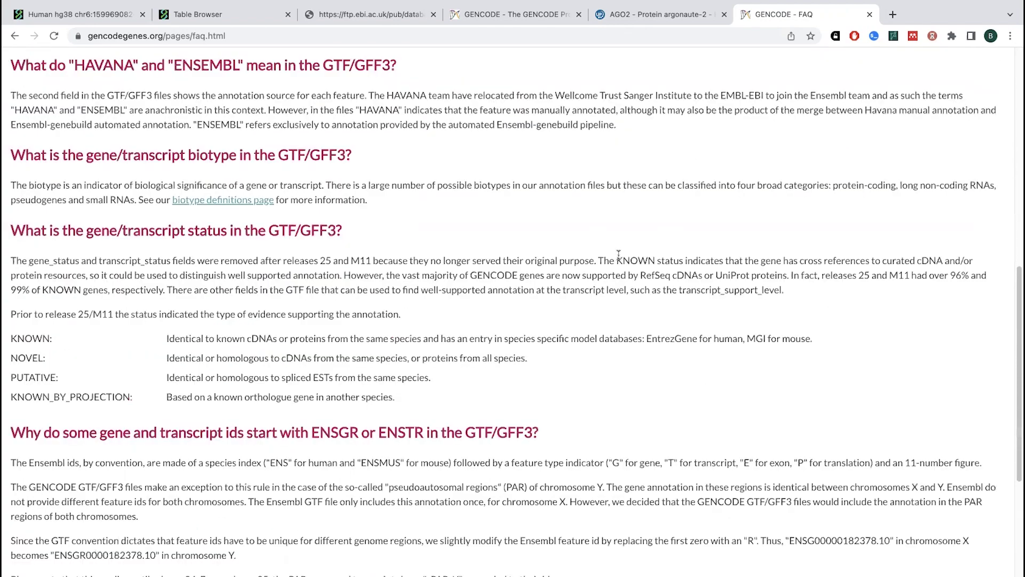
{"action": "scroll", "coordinate": [618, 255], "scroll_direction": "down", "scroll_amount": 5}
{"action": "scroll", "coordinate": [618, 254], "scroll_direction": "down", "scroll_amount": 5}
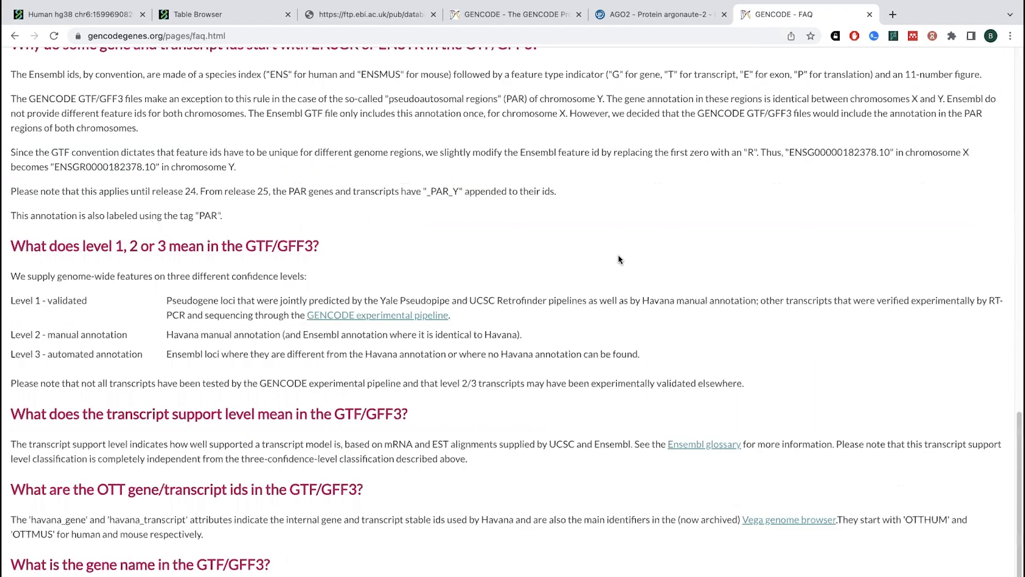
{"action": "scroll", "coordinate": [618, 259], "scroll_direction": "up", "scroll_amount": 1}
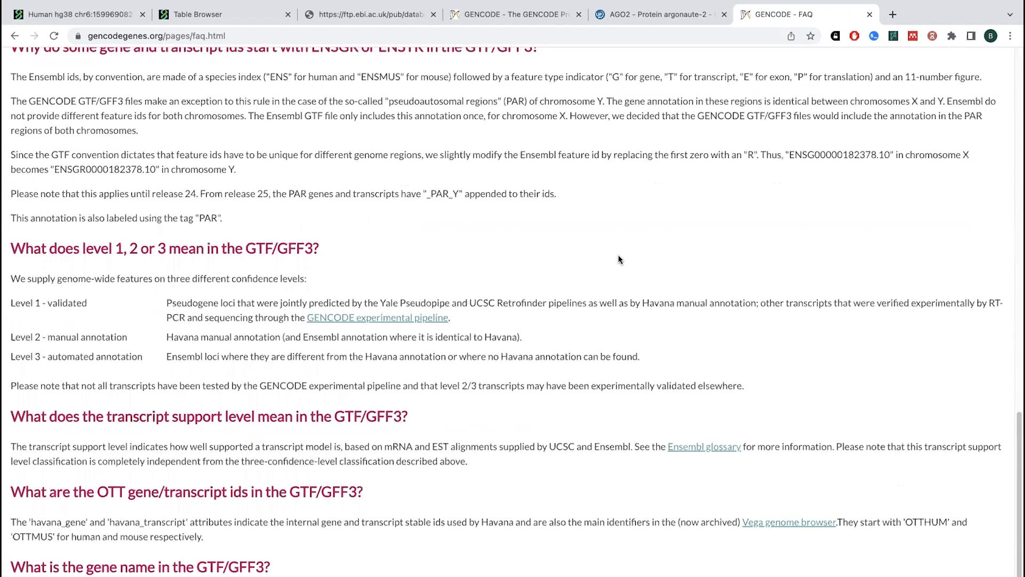
{"action": "scroll", "coordinate": [617, 254], "scroll_direction": "up", "scroll_amount": 15}
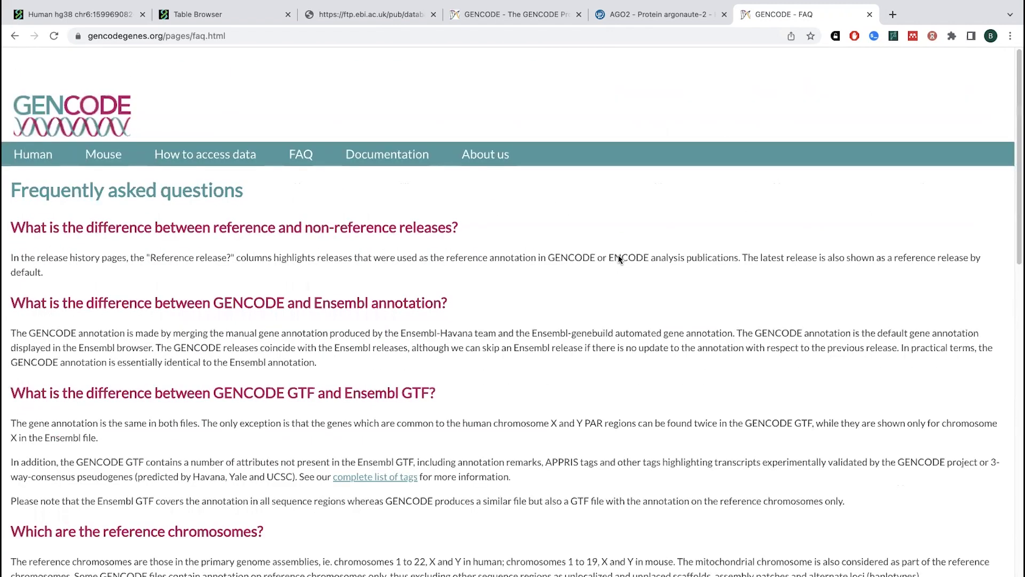
{"action": "scroll", "coordinate": [531, 177], "scroll_direction": "down", "scroll_amount": 1}
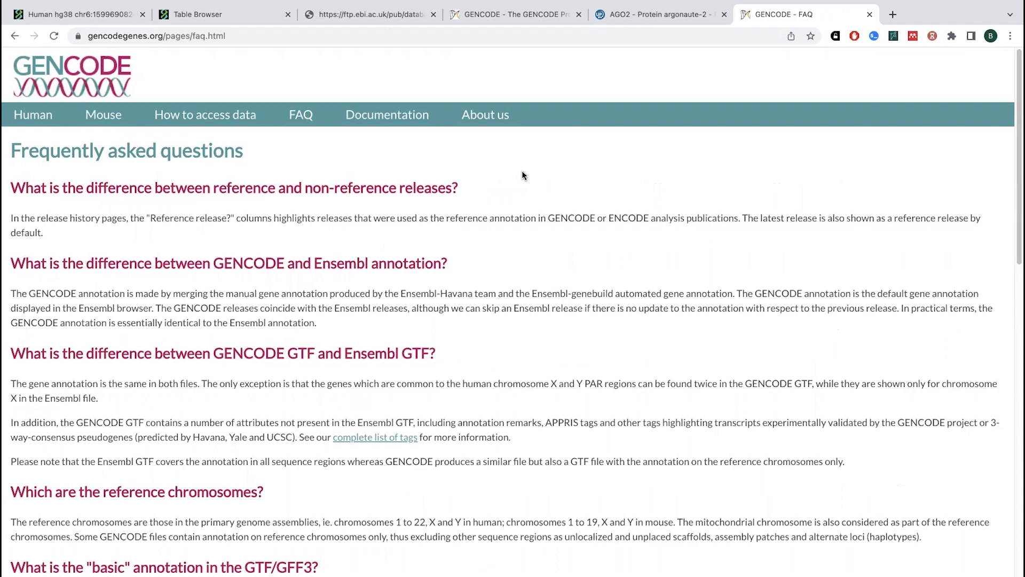
{"action": "mouse_move", "coordinate": [386, 119]}
{"action": "left_click", "coordinate": [51, 119]}
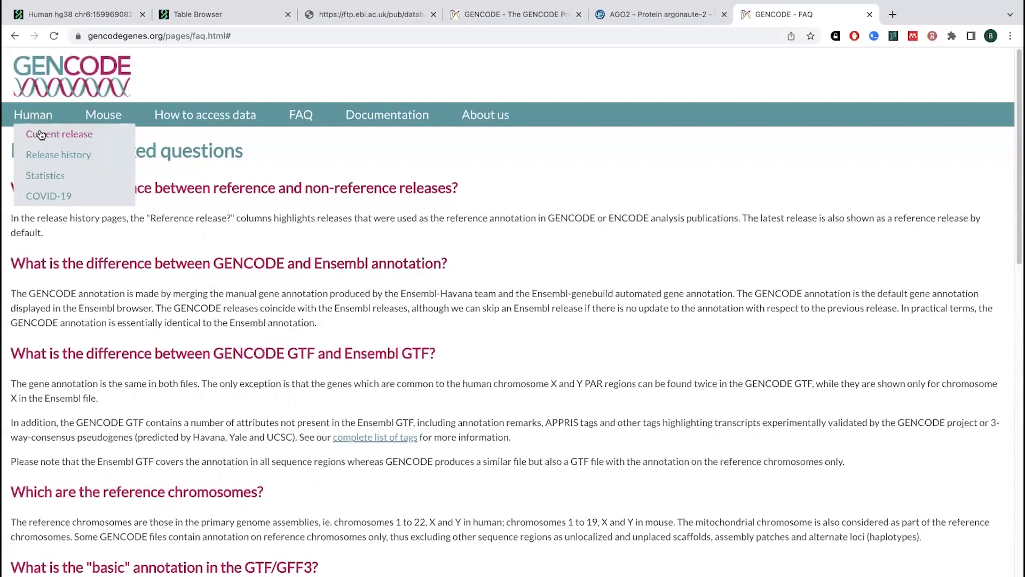
Go to the current human release and open the FTP latest_release folder.
{"action": "left_click", "coordinate": [43, 135]}
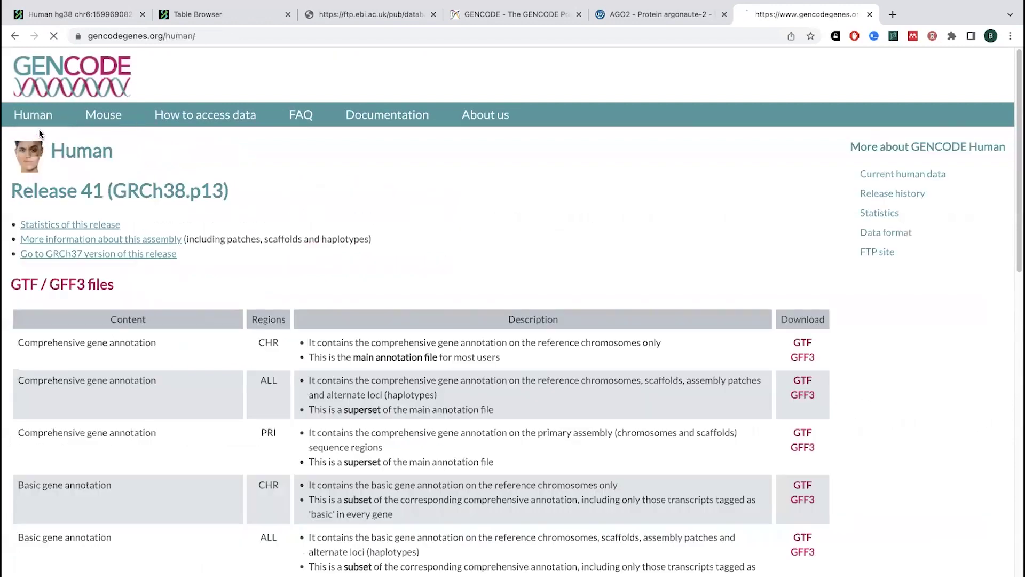
{"action": "left_click", "coordinate": [886, 254]}
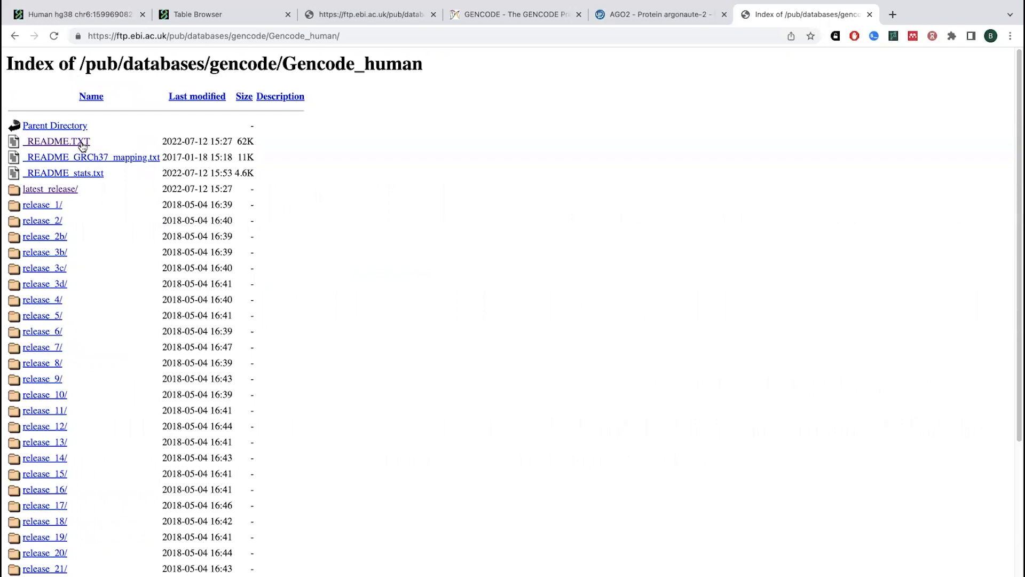
{"action": "left_click", "coordinate": [58, 189]}
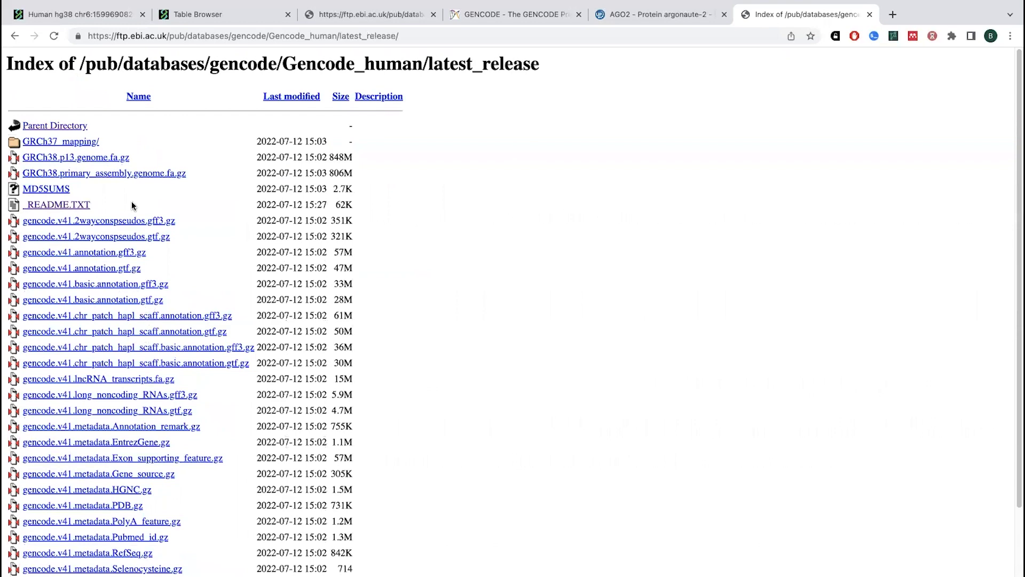
Scan the gencode.v41 file listing, then return to the hg38 chr6 IGF2R view.
{"action": "scroll", "coordinate": [133, 206], "scroll_direction": "down", "scroll_amount": 1}
{"action": "scroll", "coordinate": [133, 206], "scroll_direction": "up", "scroll_amount": 1}
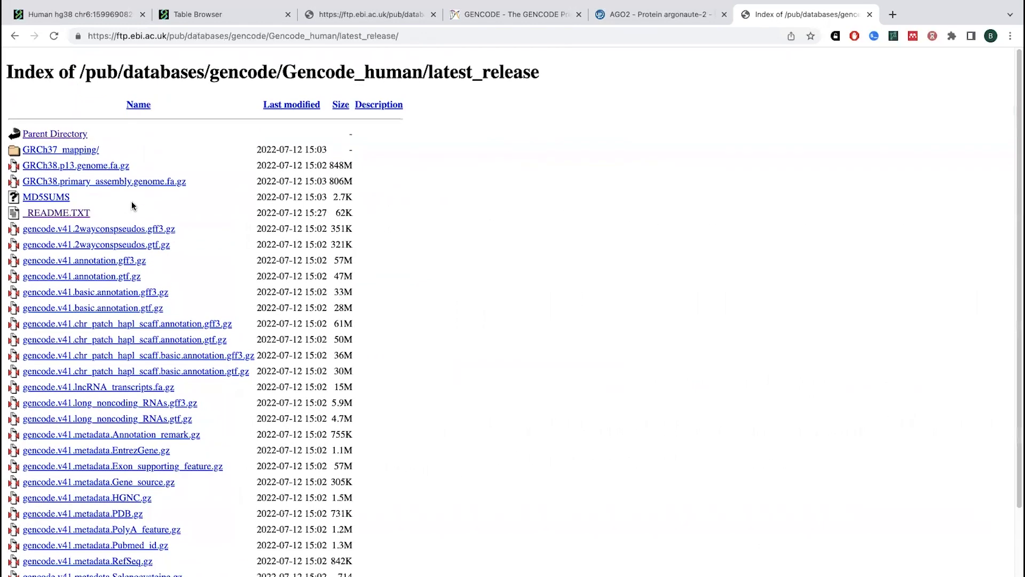
{"action": "scroll", "coordinate": [131, 201], "scroll_direction": "down", "scroll_amount": 3}
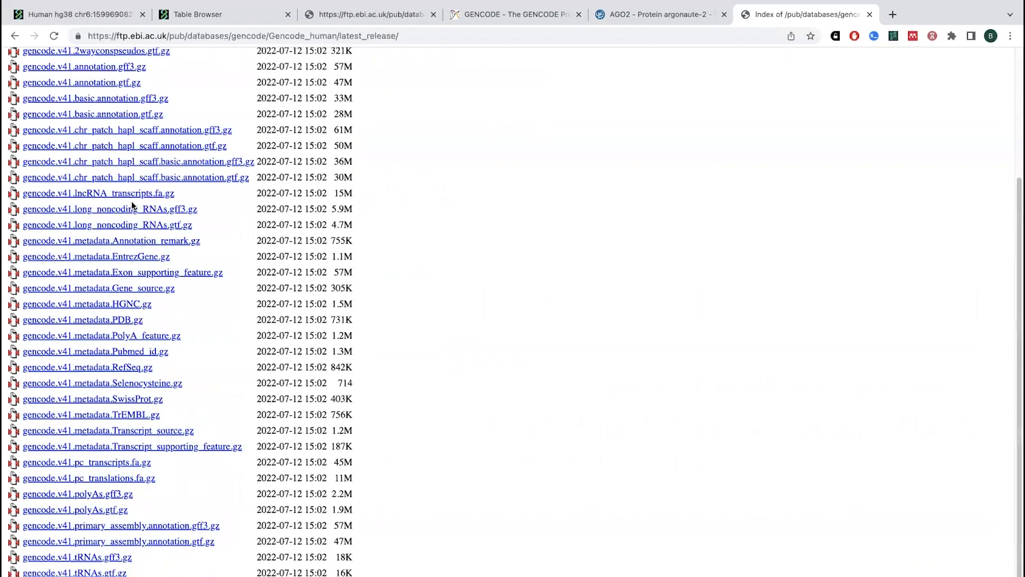
{"action": "scroll", "coordinate": [132, 201], "scroll_direction": "up", "scroll_amount": 3}
{"action": "left_click", "coordinate": [100, 20]}
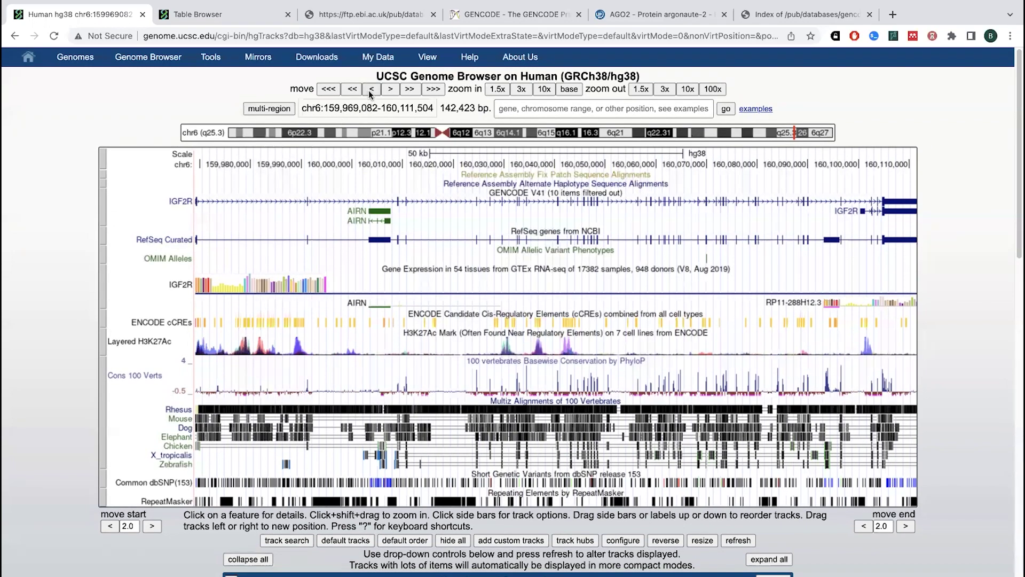
{"action": "scroll", "coordinate": [369, 95], "scroll_direction": "down", "scroll_amount": 3}
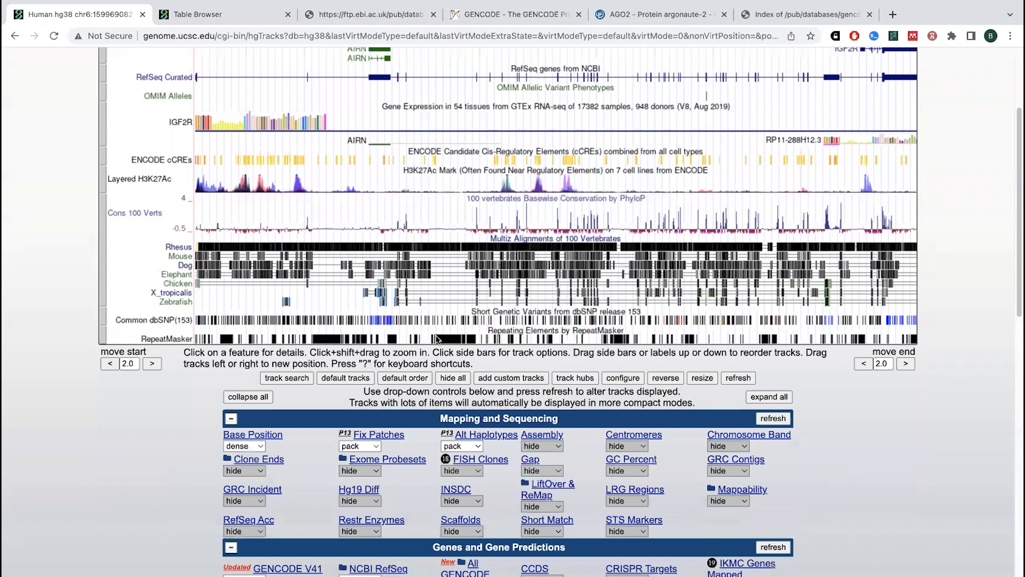
{"action": "scroll", "coordinate": [437, 331], "scroll_direction": "down", "scroll_amount": 9}
{"action": "scroll", "coordinate": [437, 331], "scroll_direction": "down", "scroll_amount": 2}
{"action": "scroll", "coordinate": [436, 335], "scroll_direction": "down", "scroll_amount": 6}
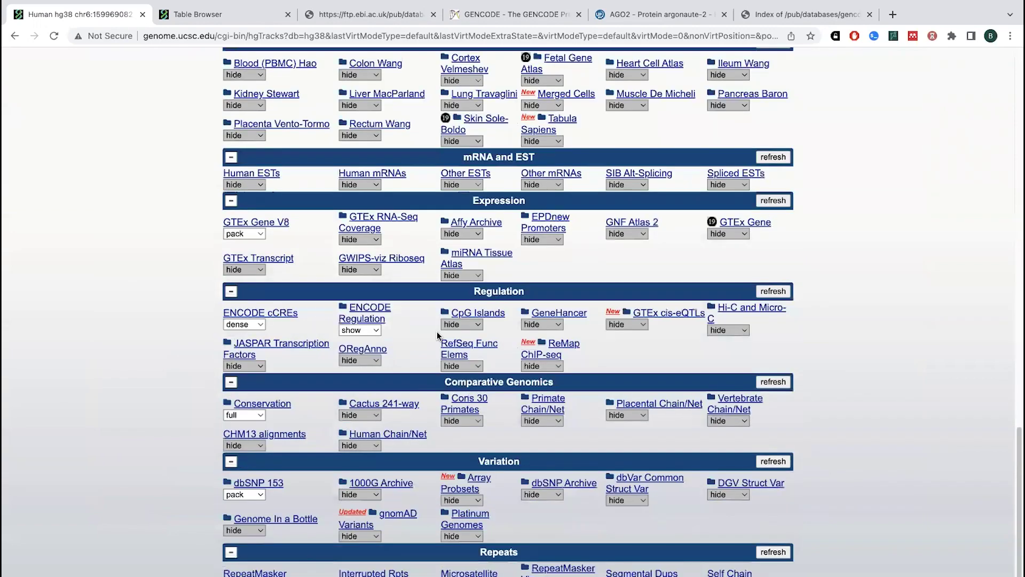
{"action": "scroll", "coordinate": [436, 335], "scroll_direction": "up", "scroll_amount": 20}
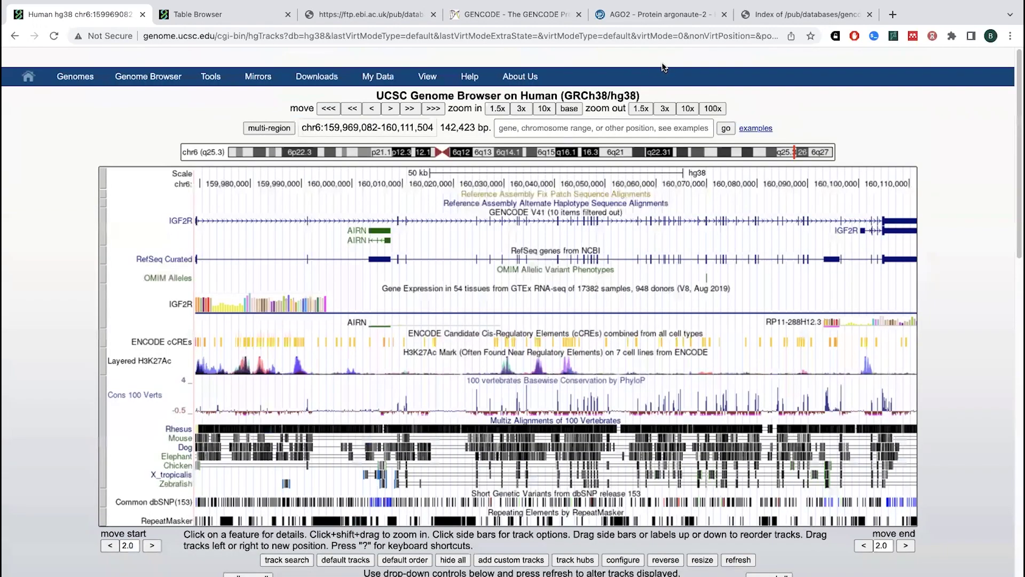
{"action": "scroll", "coordinate": [356, 94], "scroll_direction": "down", "scroll_amount": 1}
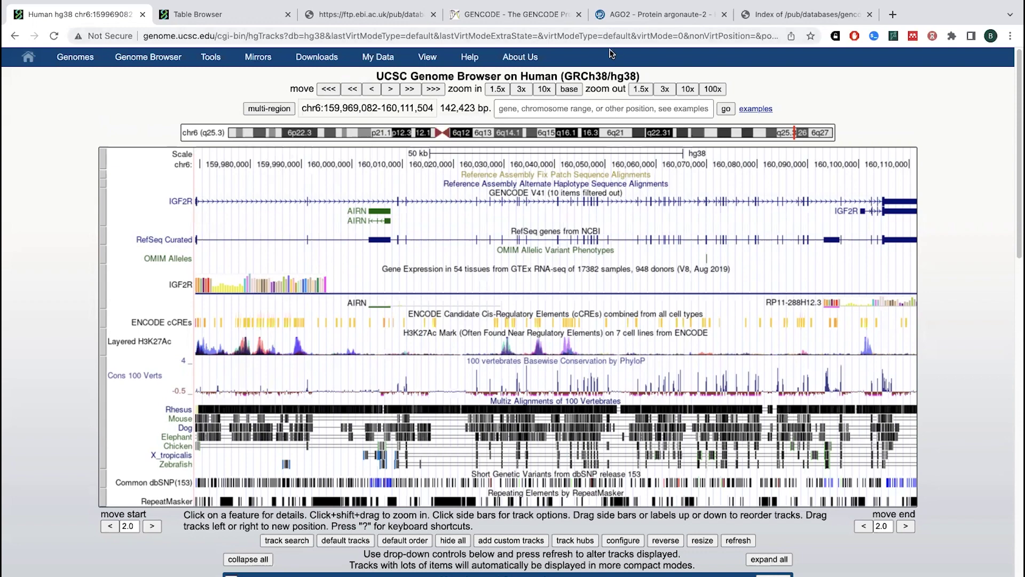
Bring up the UniProt AGO2 entry Q9UKV8 and review its Function section.
{"action": "mouse_move", "coordinate": [644, 12]}
{"action": "left_click", "coordinate": [635, 14]}
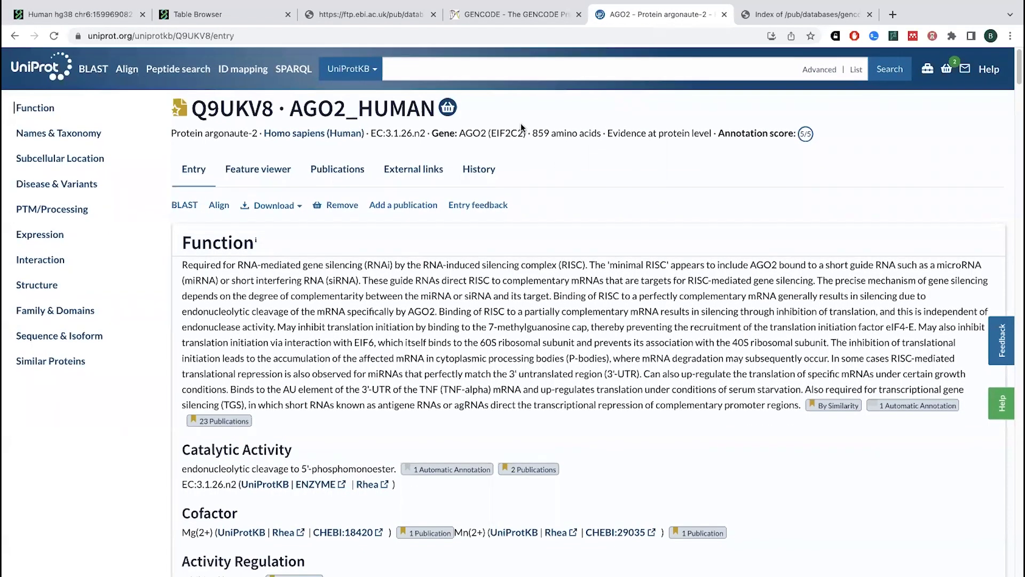
{"action": "scroll", "coordinate": [489, 145], "scroll_direction": "down", "scroll_amount": 1}
{"action": "scroll", "coordinate": [489, 146], "scroll_direction": "up", "scroll_amount": 1}
{"action": "scroll", "coordinate": [775, 293], "scroll_direction": "down", "scroll_amount": 5}
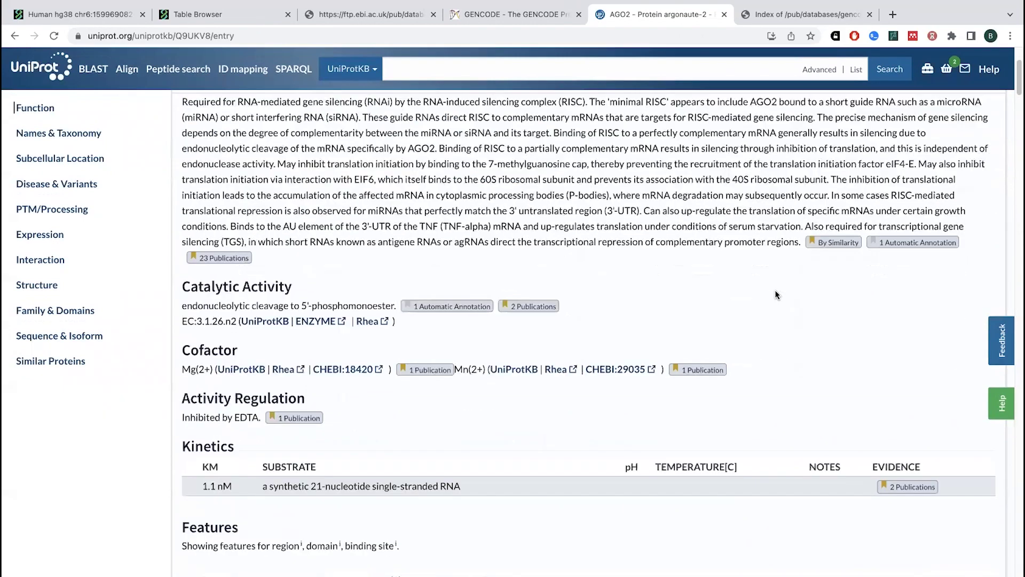
{"action": "scroll", "coordinate": [775, 293], "scroll_direction": "down", "scroll_amount": 3}
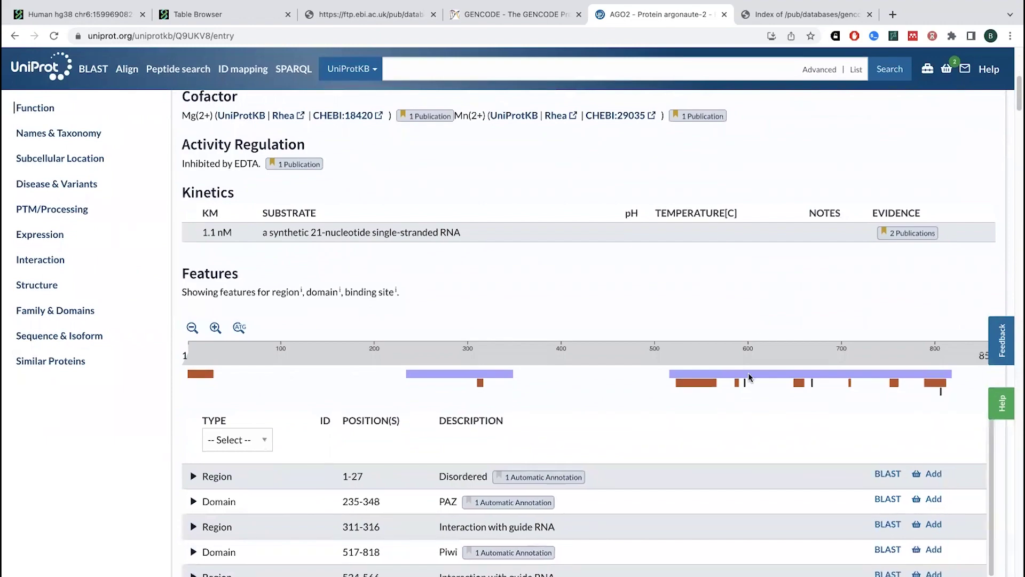
Review AGO2's Features and GO annotations down to Names & Taxonomy (EIF2C2, EC 3.1.26.n2, taxon 9606).
{"action": "scroll", "coordinate": [748, 373], "scroll_direction": "down", "scroll_amount": 5}
{"action": "scroll", "coordinate": [749, 378], "scroll_direction": "down", "scroll_amount": 5}
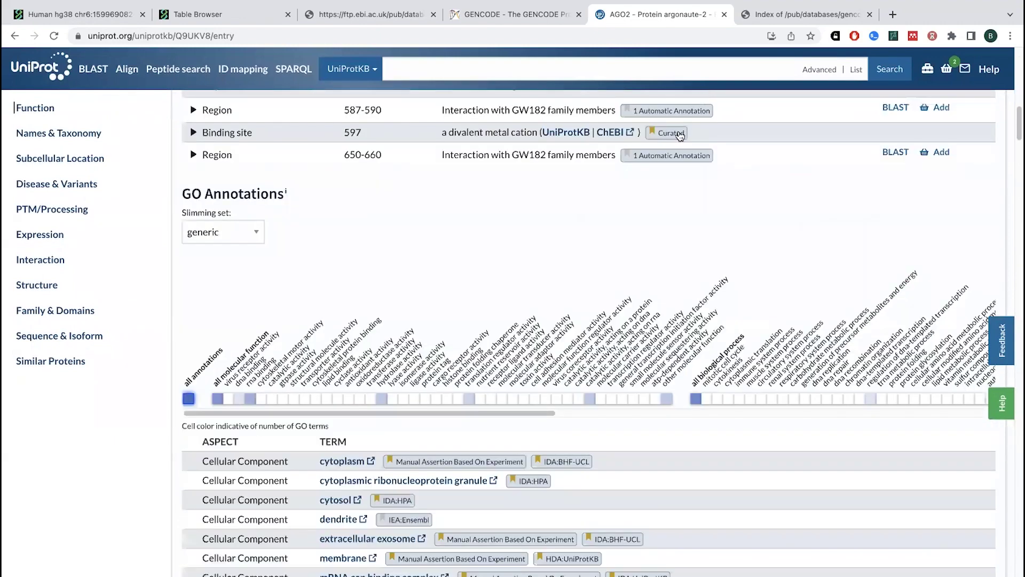
{"action": "scroll", "coordinate": [677, 254], "scroll_direction": "up", "scroll_amount": 3}
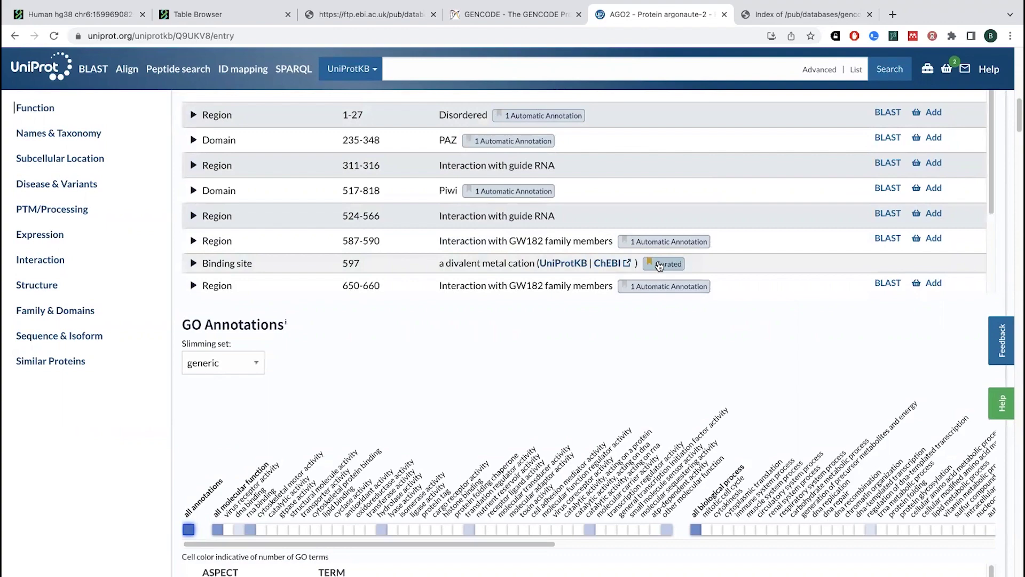
{"action": "scroll", "coordinate": [660, 266], "scroll_direction": "down", "scroll_amount": 5}
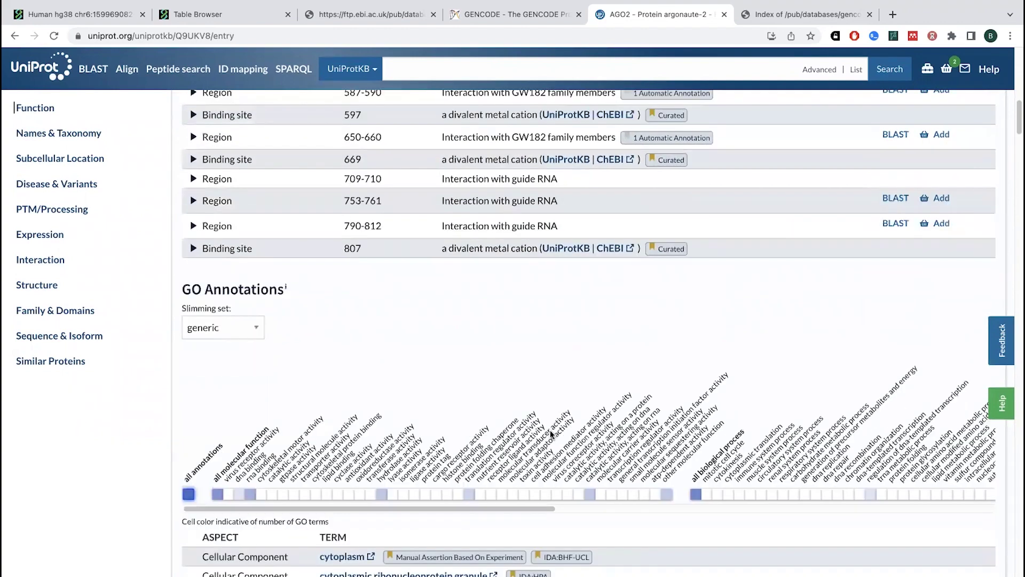
{"action": "scroll", "coordinate": [509, 216], "scroll_direction": "down", "scroll_amount": 1}
{"action": "scroll", "coordinate": [367, 248], "scroll_direction": "up", "scroll_amount": 3}
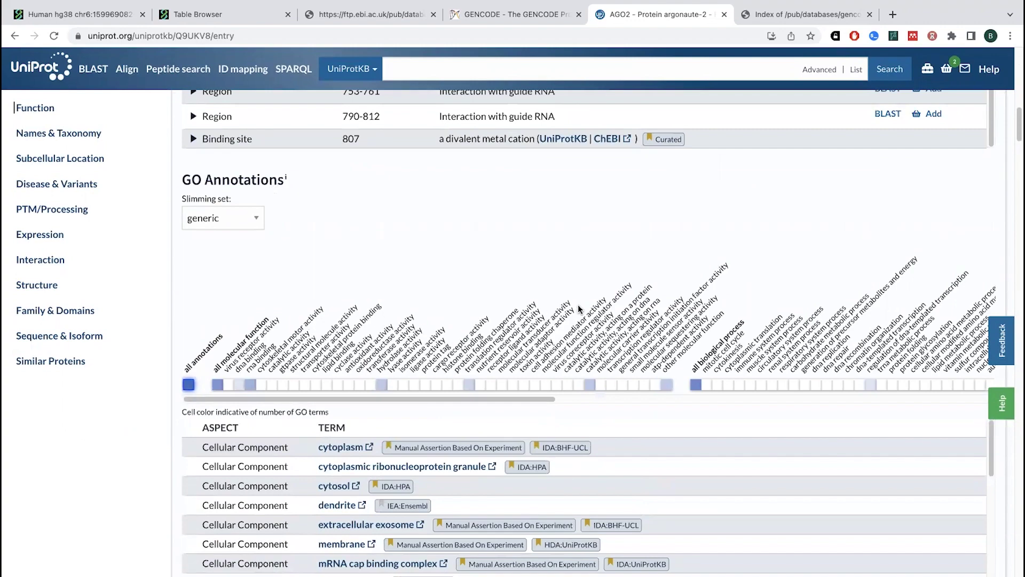
{"action": "scroll", "coordinate": [588, 334], "scroll_direction": "down", "scroll_amount": 5}
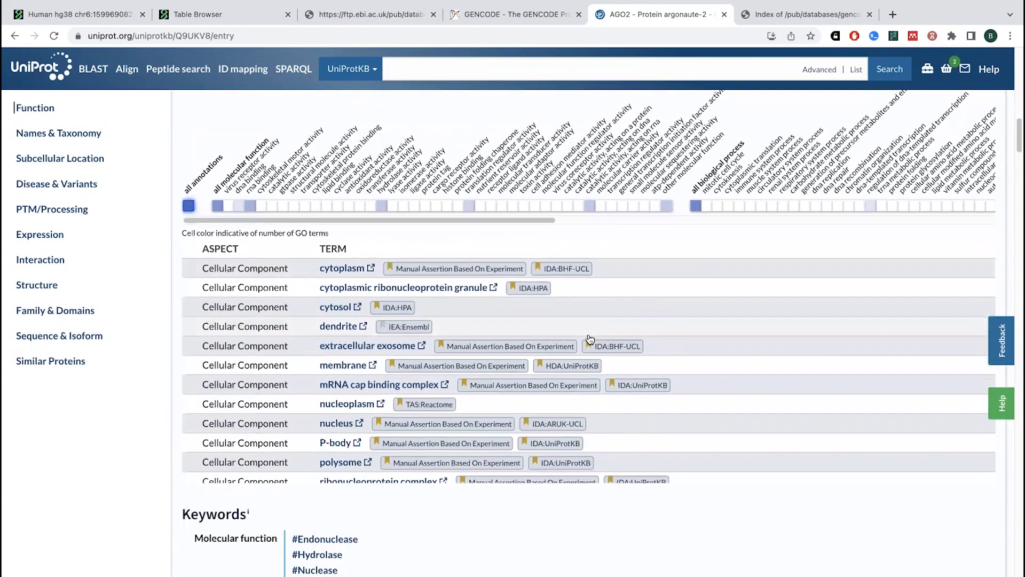
{"action": "scroll", "coordinate": [589, 339], "scroll_direction": "down", "scroll_amount": 20}
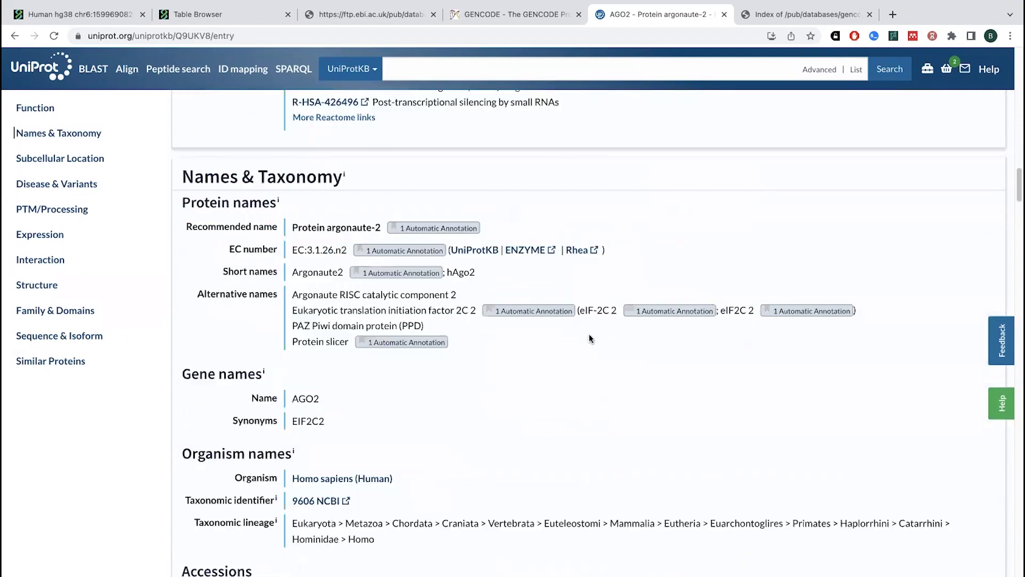
{"action": "scroll", "coordinate": [589, 338], "scroll_direction": "down", "scroll_amount": 20}
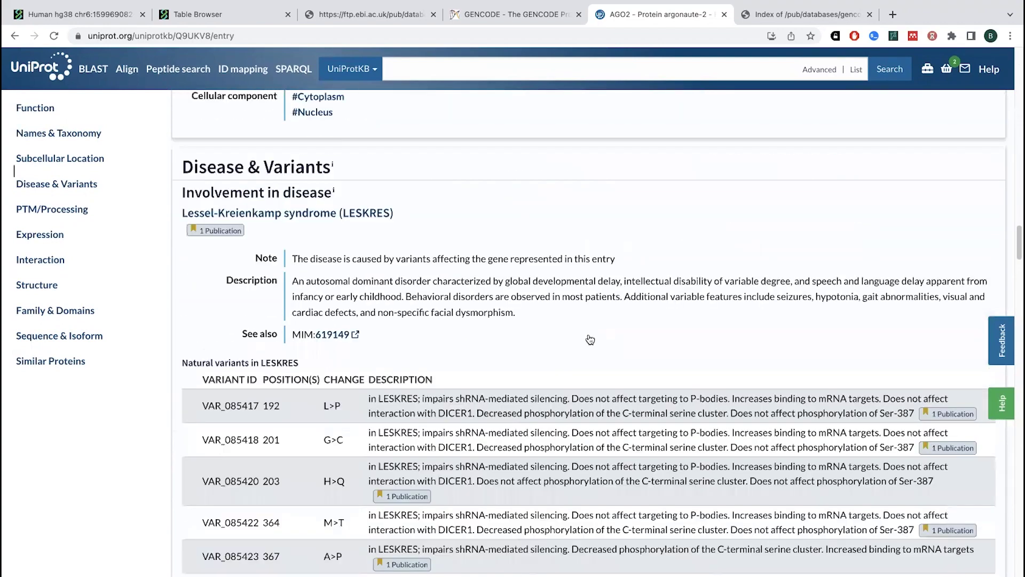
{"action": "scroll", "coordinate": [590, 339], "scroll_direction": "down", "scroll_amount": 20}
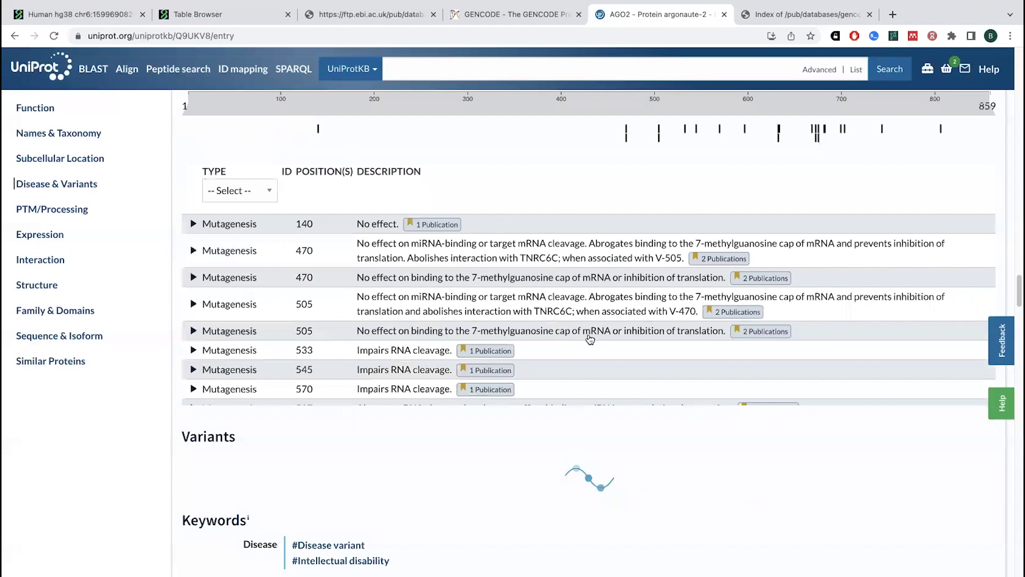
{"action": "scroll", "coordinate": [589, 339], "scroll_direction": "down", "scroll_amount": 6}
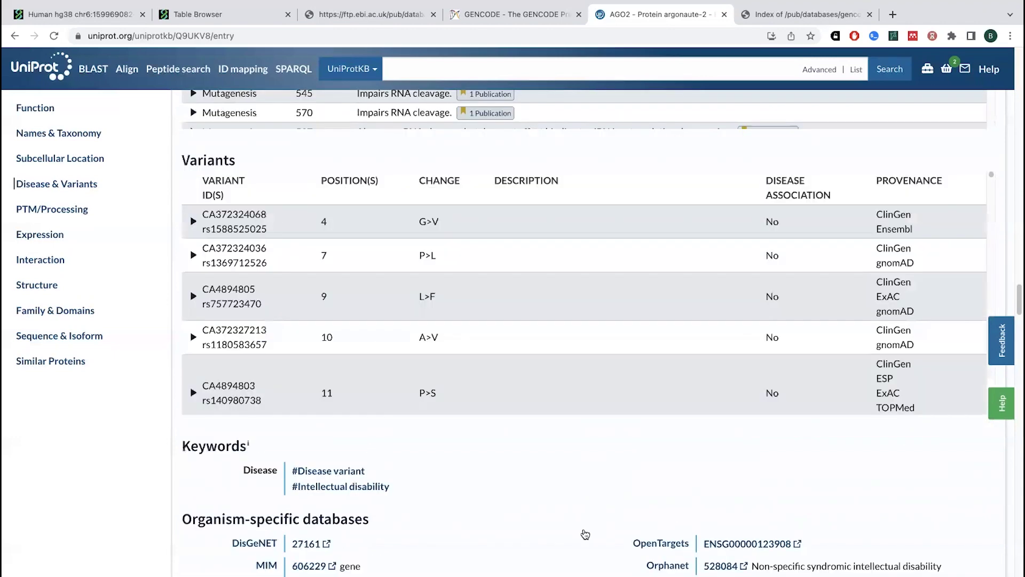
{"action": "scroll", "coordinate": [583, 531], "scroll_direction": "down", "scroll_amount": 5}
{"action": "scroll", "coordinate": [214, 459], "scroll_direction": "down", "scroll_amount": 1}
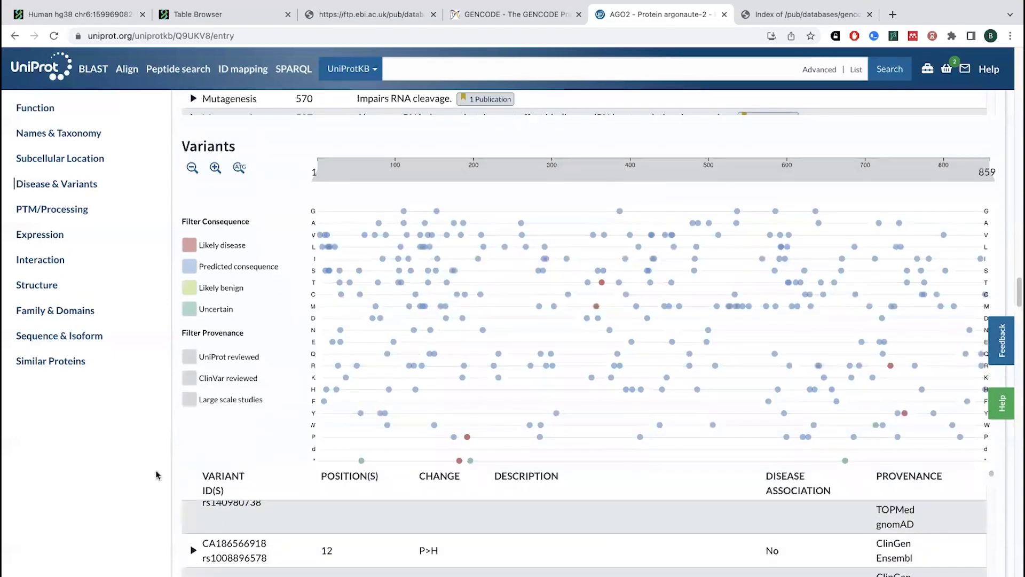
{"action": "scroll", "coordinate": [156, 474], "scroll_direction": "down", "scroll_amount": 15}
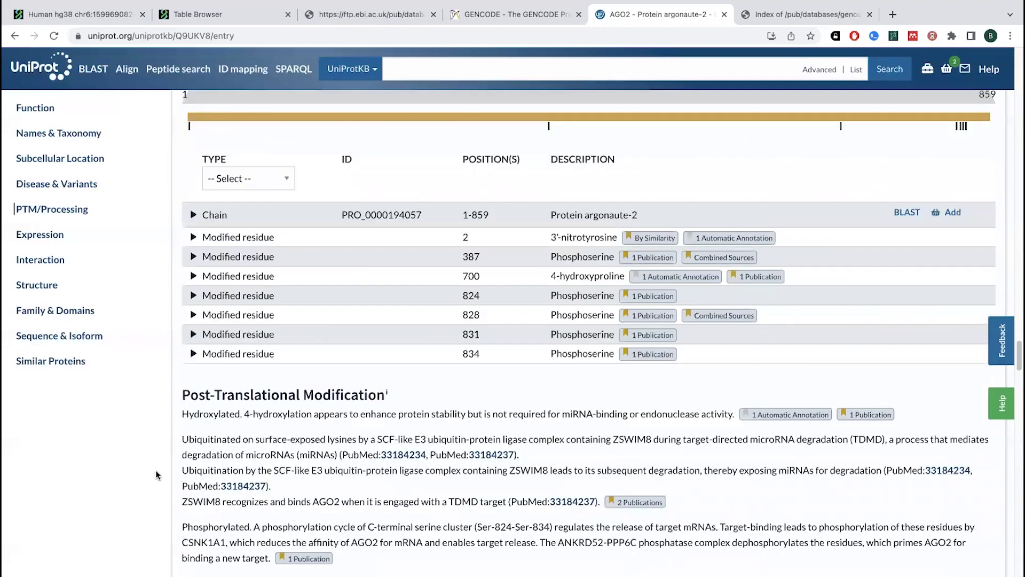
{"action": "scroll", "coordinate": [155, 470], "scroll_direction": "down", "scroll_amount": 5}
{"action": "scroll", "coordinate": [156, 470], "scroll_direction": "down", "scroll_amount": 7}
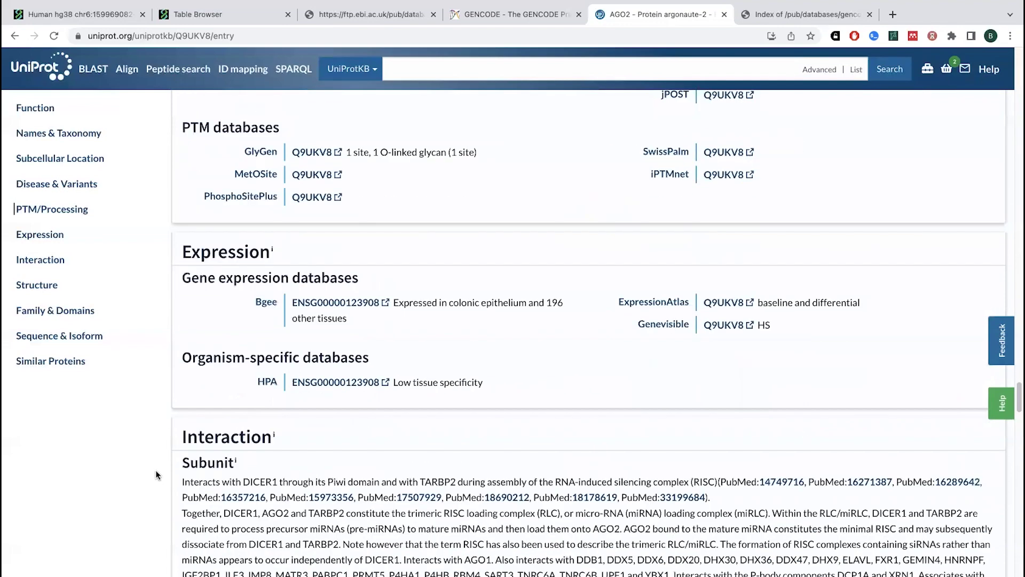
{"action": "scroll", "coordinate": [156, 470], "scroll_direction": "down", "scroll_amount": 4}
{"action": "scroll", "coordinate": [155, 470], "scroll_direction": "down", "scroll_amount": 1}
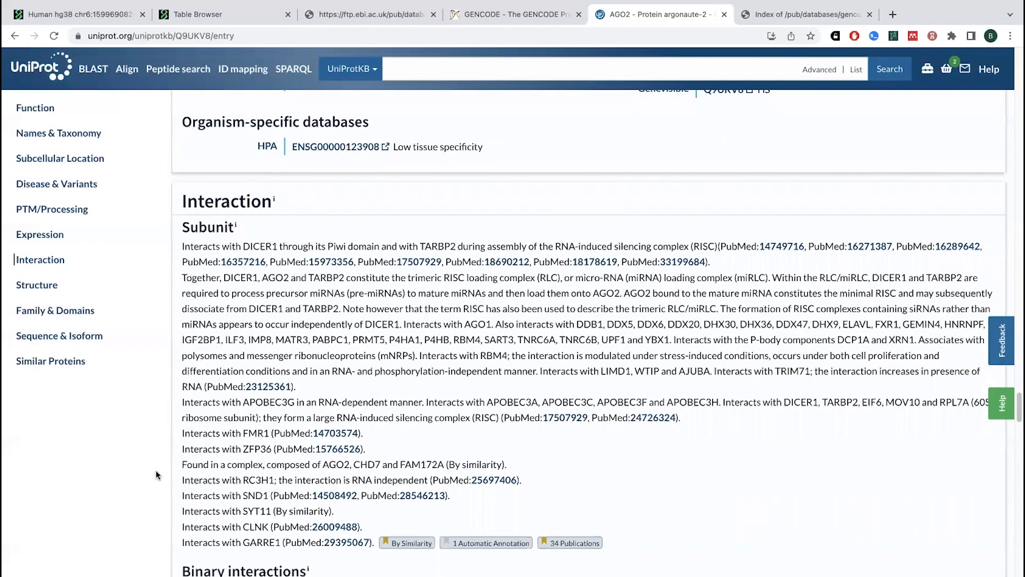
{"action": "scroll", "coordinate": [158, 457], "scroll_direction": "down", "scroll_amount": 10}
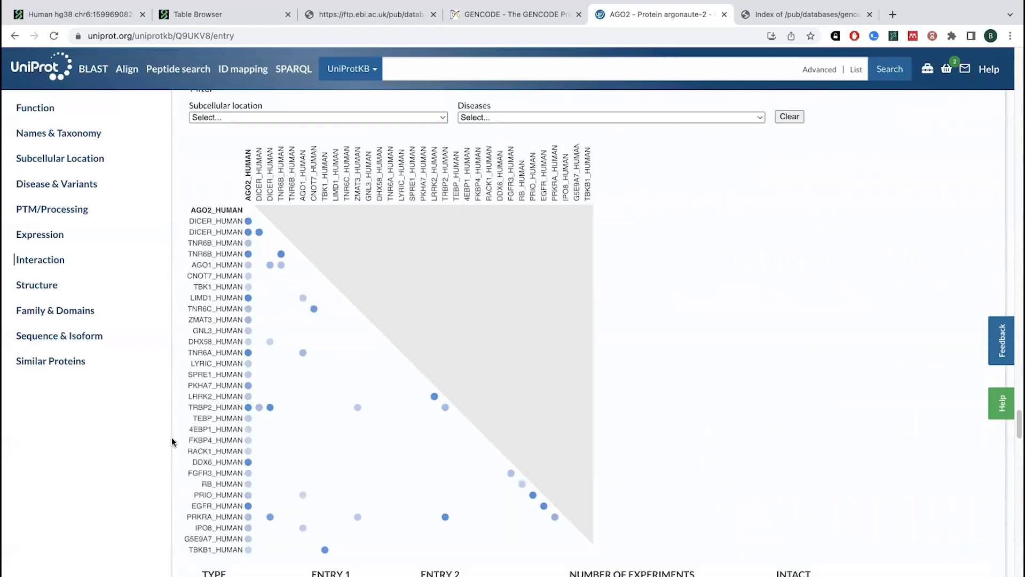
{"action": "scroll", "coordinate": [172, 441], "scroll_direction": "down", "scroll_amount": 8}
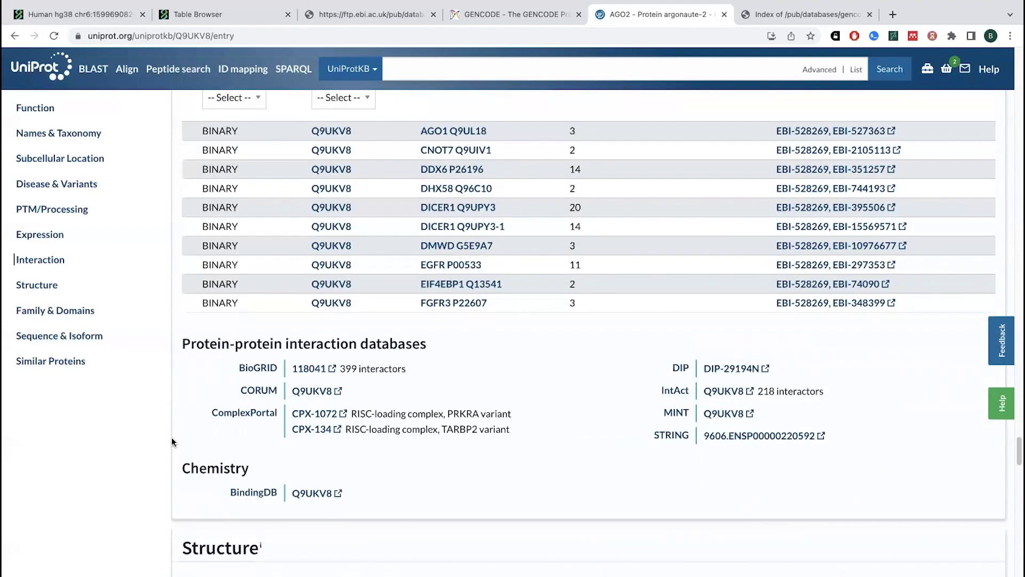
{"action": "scroll", "coordinate": [171, 440], "scroll_direction": "down", "scroll_amount": 10}
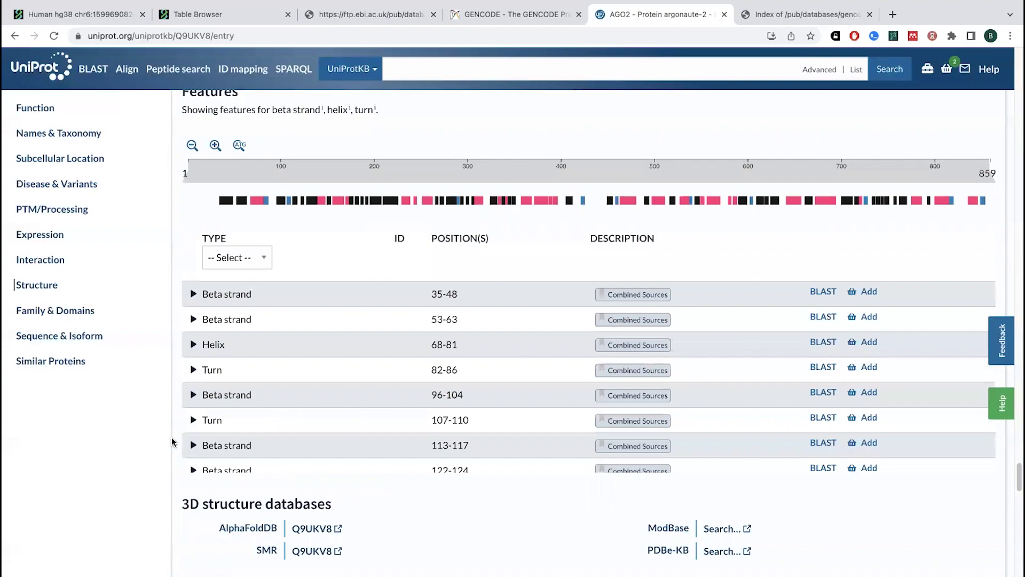
{"action": "scroll", "coordinate": [172, 441], "scroll_direction": "down", "scroll_amount": 10}
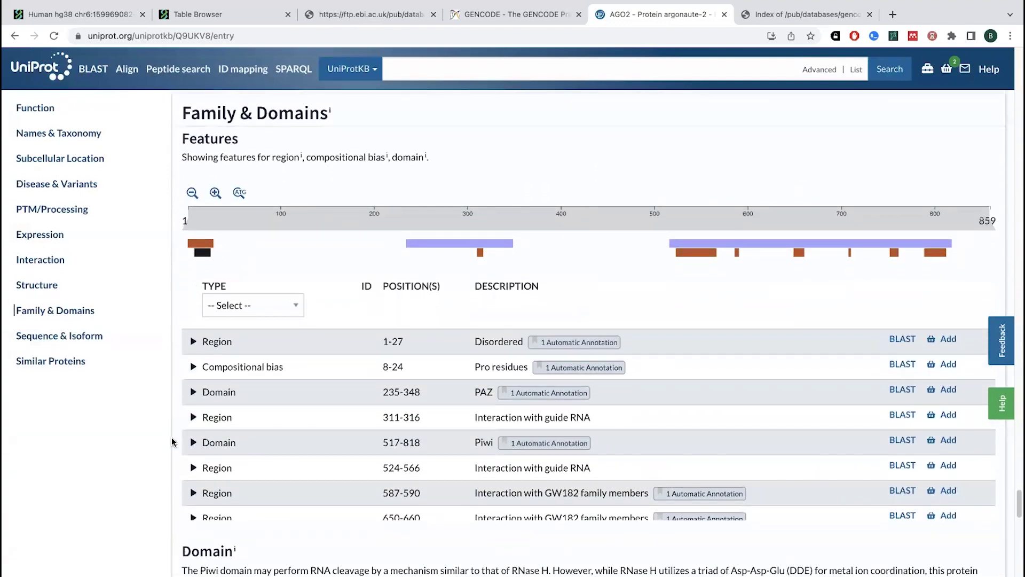
{"action": "scroll", "coordinate": [172, 441], "scroll_direction": "down", "scroll_amount": 5}
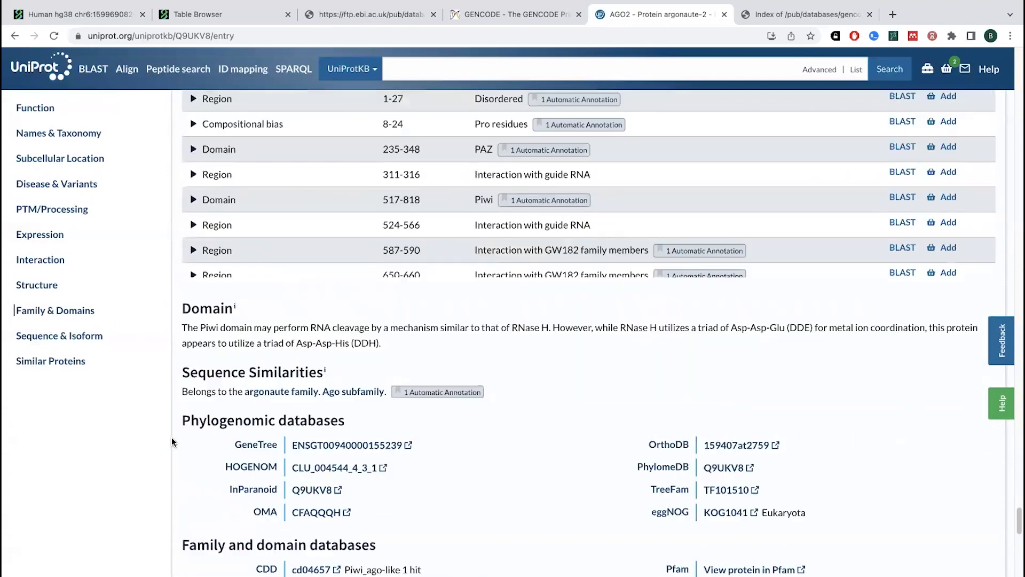
{"action": "scroll", "coordinate": [172, 441], "scroll_direction": "up", "scroll_amount": 20}
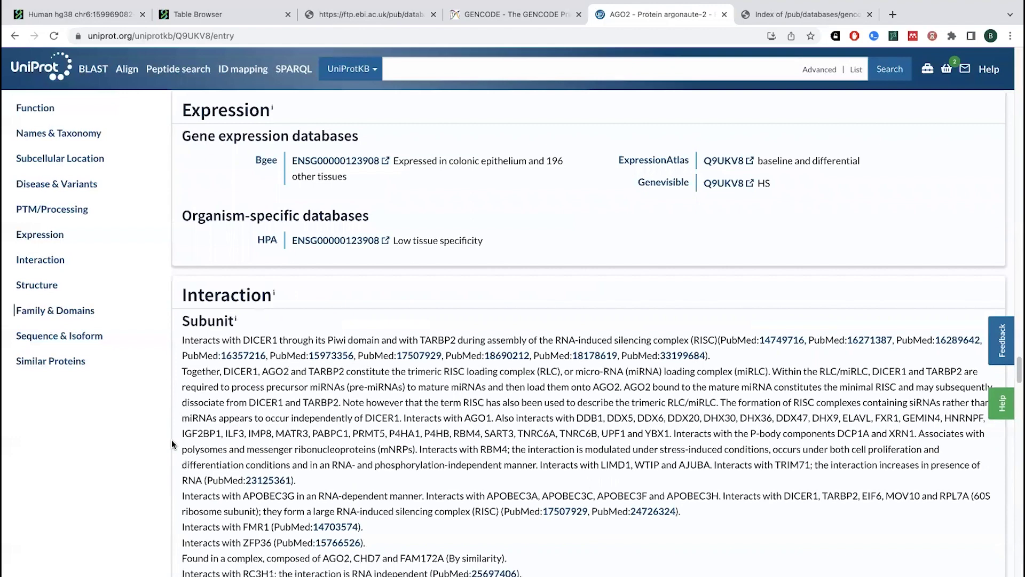
{"action": "scroll", "coordinate": [171, 443], "scroll_direction": "up", "scroll_amount": 20}
{"action": "scroll", "coordinate": [174, 455], "scroll_direction": "up", "scroll_amount": 15}
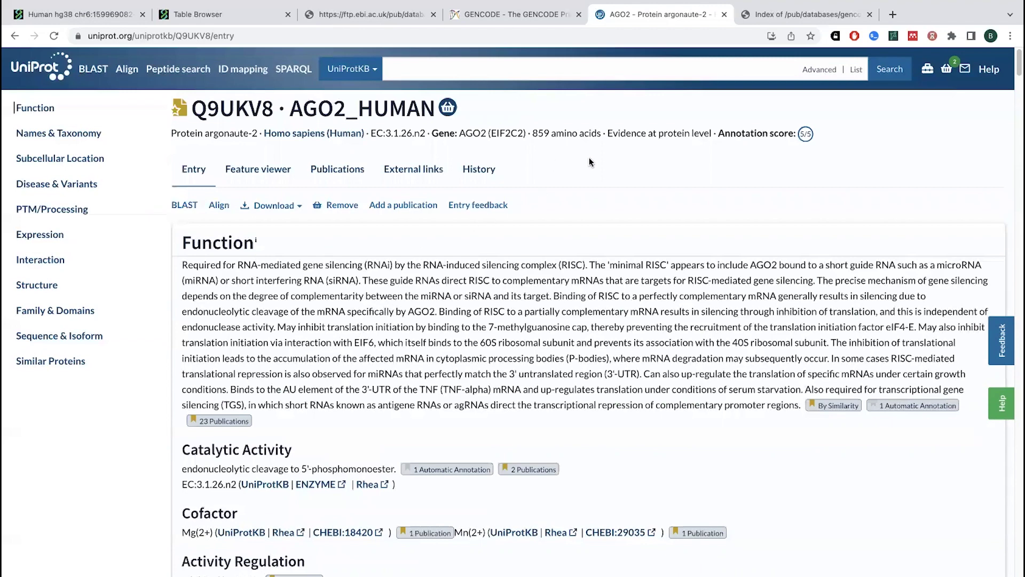
{"action": "left_click", "coordinate": [892, 14]}
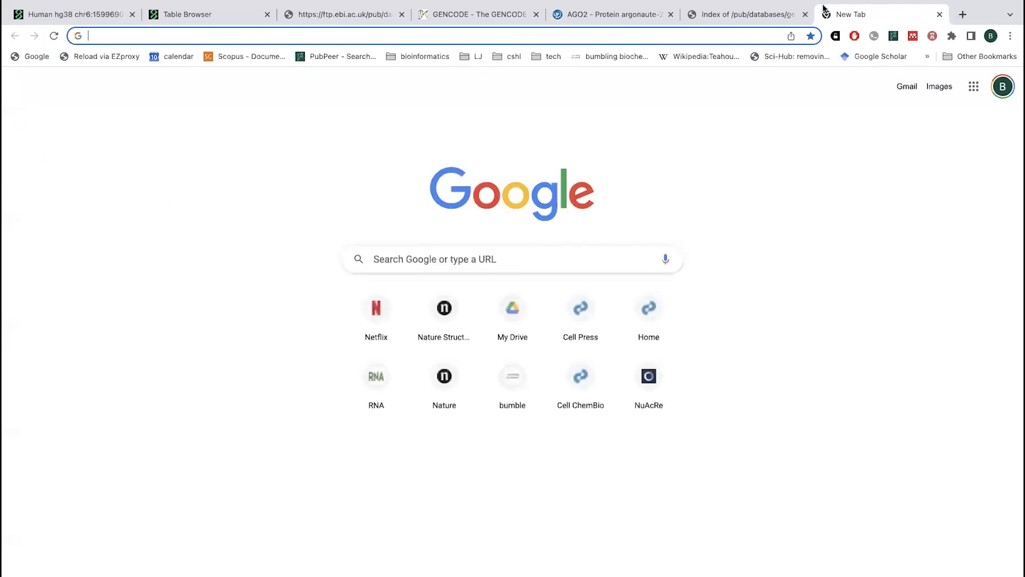